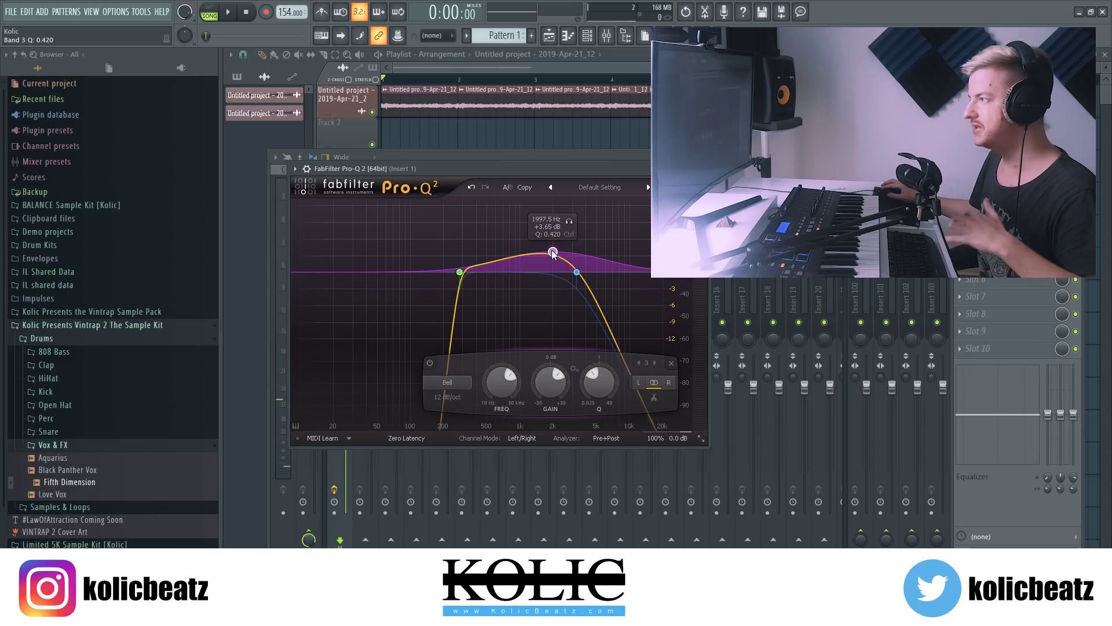
- Play the loop and fine-tune the bell boost near 2 kHz in Pro-Q 2 on Insert 1
{"action": "key", "text": "space"}
{"action": "scroll", "coordinate": [550, 254], "scroll_direction": "up", "scroll_amount": 1}
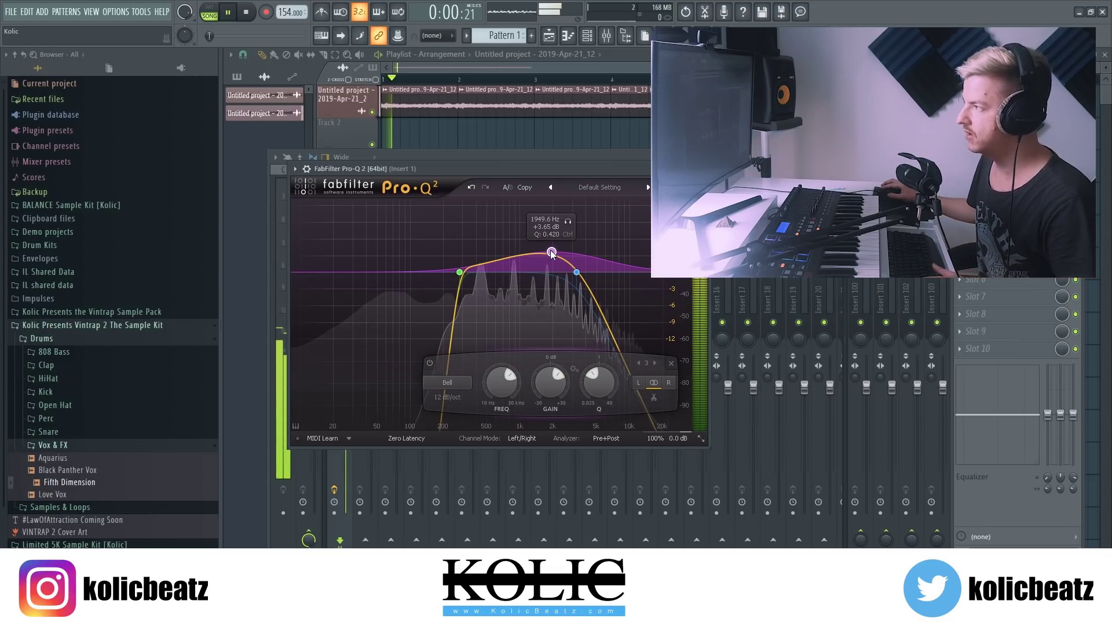
{"action": "left_click_drag", "start_coordinate": [551, 254], "coordinate": [563, 250]}
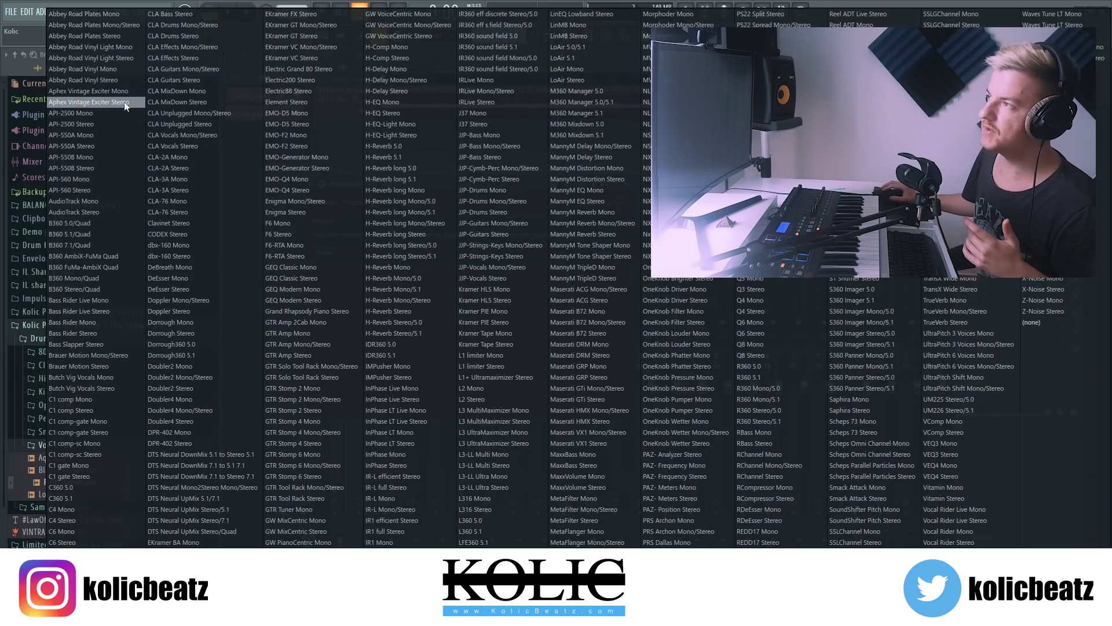
- Add Aphex Vintage Exciter Stereo to Insert 1, load its Edgy Violin preset, and audition the result
{"action": "left_click", "coordinate": [124, 102]}
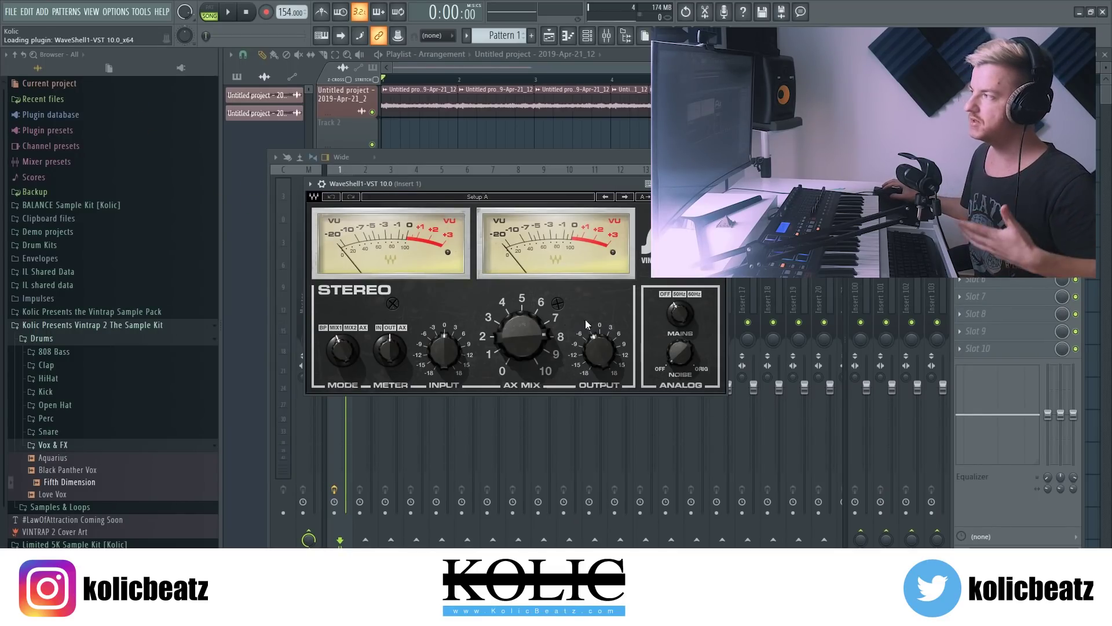
{"action": "left_click", "coordinate": [665, 189]}
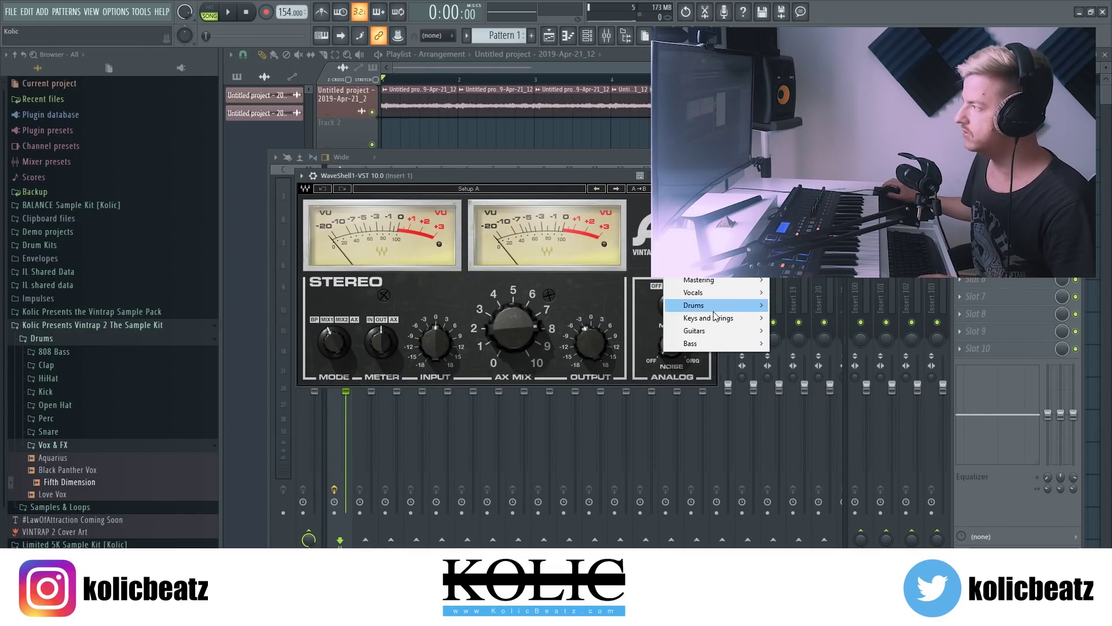
{"action": "mouse_move", "coordinate": [695, 322]}
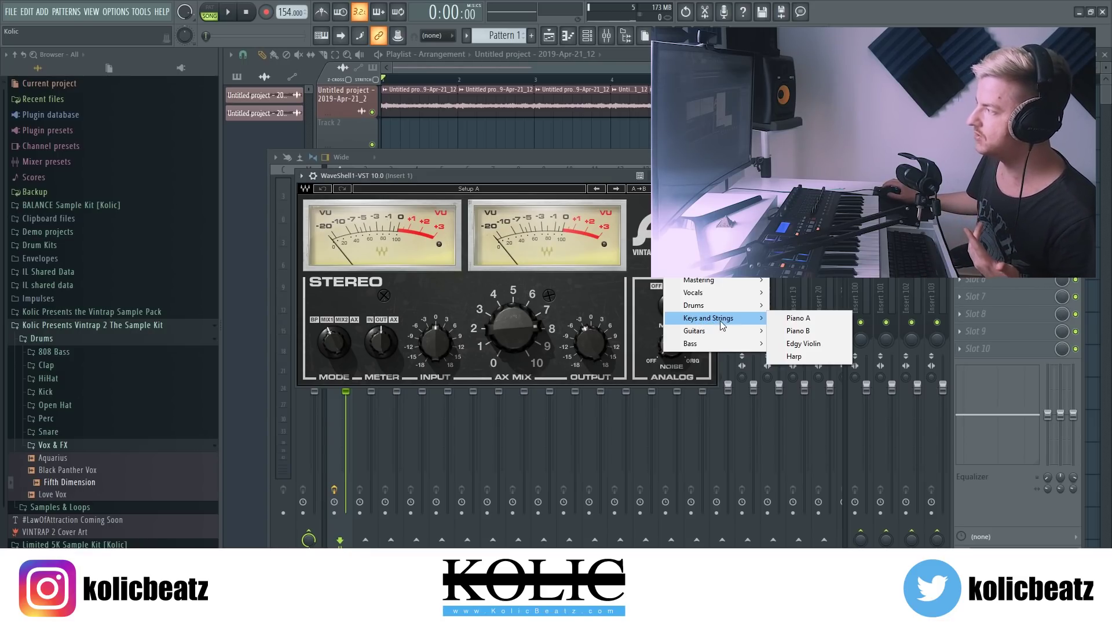
{"action": "left_click", "coordinate": [809, 345]}
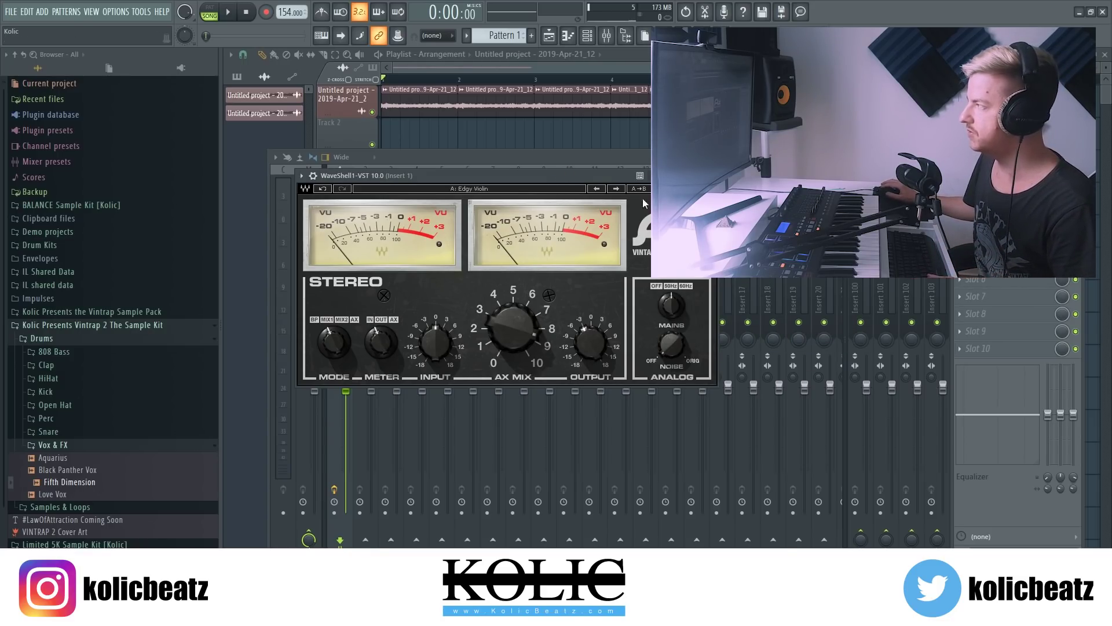
{"action": "key", "text": "space"}
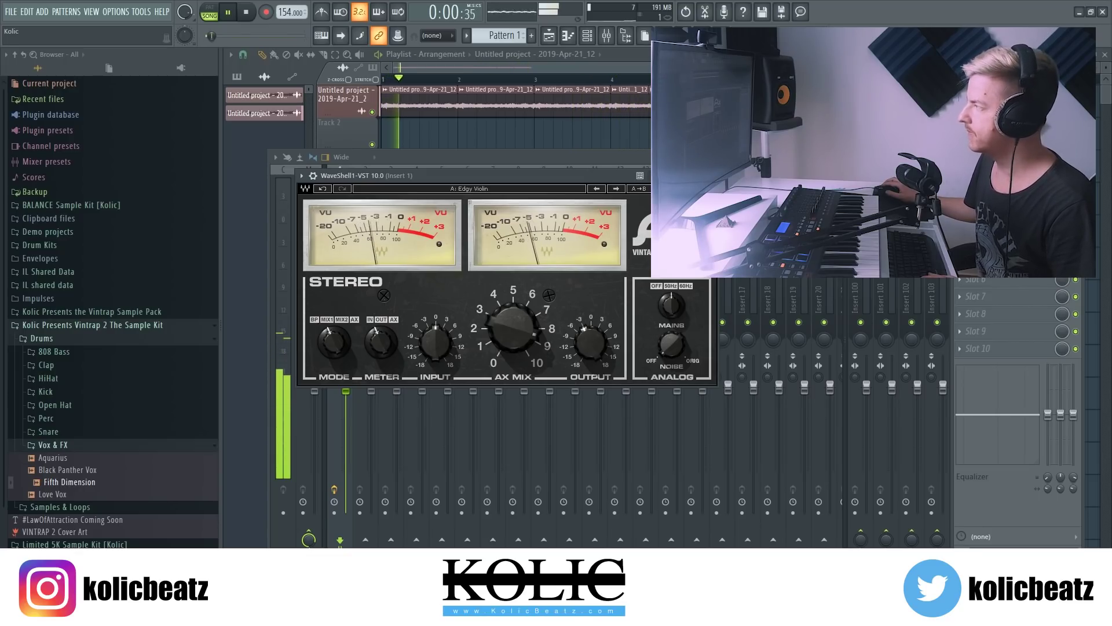
{"action": "key", "text": "space"}
{"action": "left_click", "coordinate": [711, 176]}
- Add Renaissance Reverberator to effect slot 3 of Insert 1, load the Grand Hall preset, and lower its wet/dry mix
{"action": "left_click", "coordinate": [960, 227]}
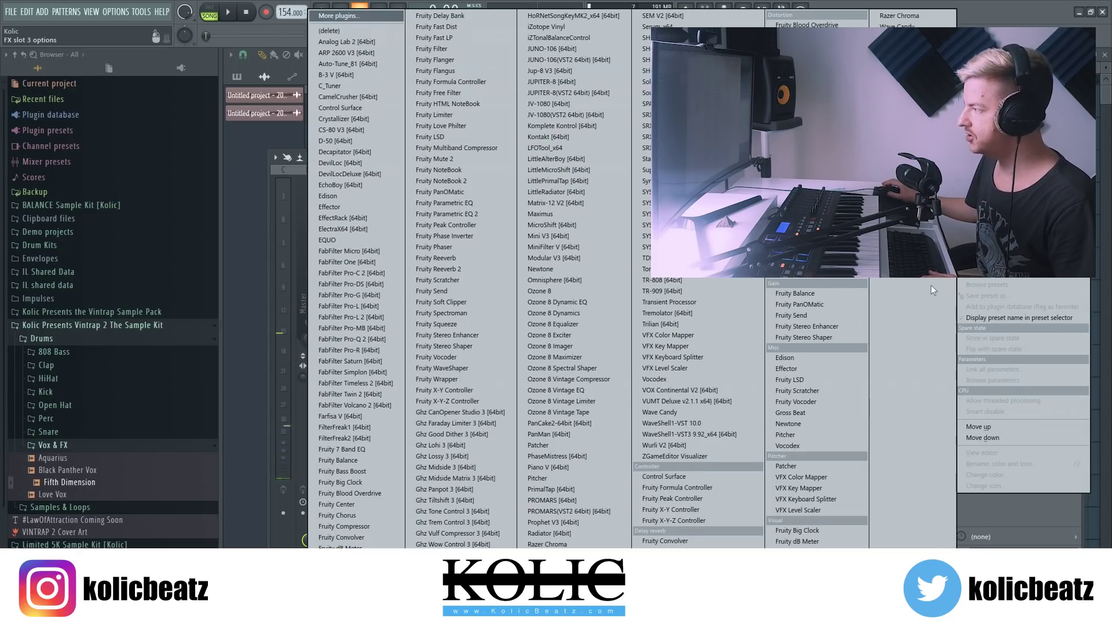
{"action": "left_click", "coordinate": [696, 424]}
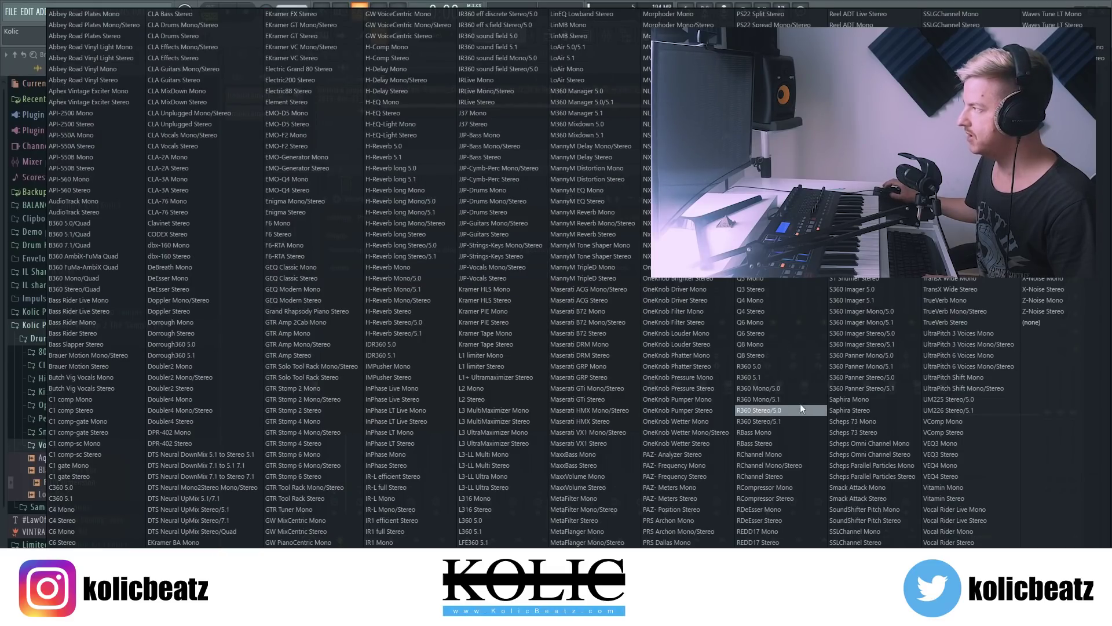
{"action": "left_click", "coordinate": [847, 223]}
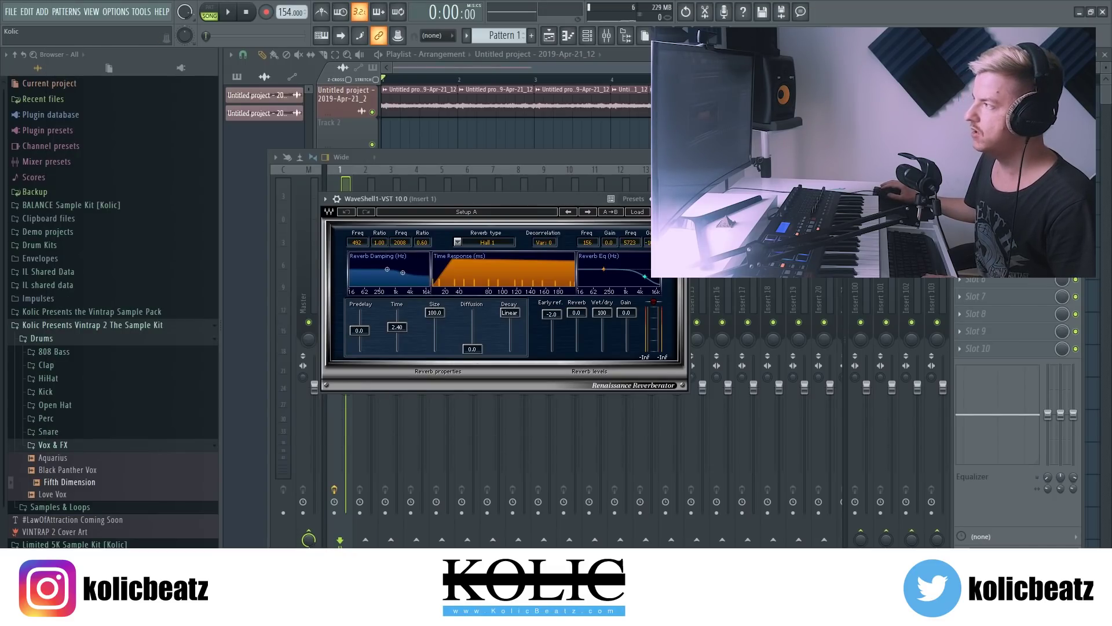
{"action": "left_click", "coordinate": [638, 212]}
{"action": "mouse_move", "coordinate": [710, 342]}
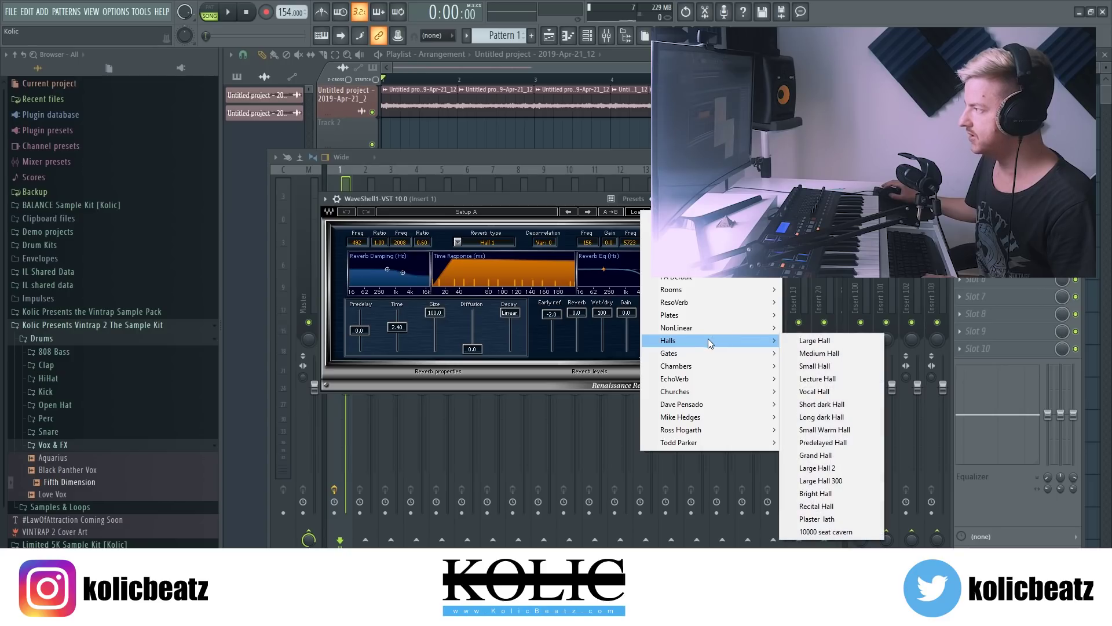
{"action": "left_click", "coordinate": [831, 456]}
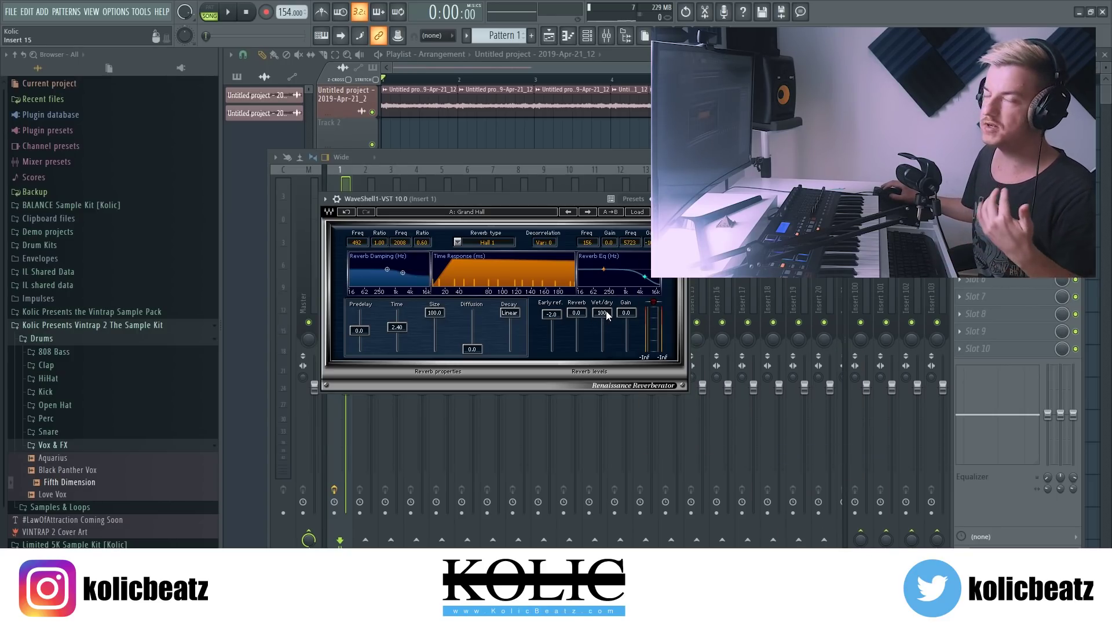
{"action": "left_click_drag", "start_coordinate": [604, 315], "coordinate": [604, 336]}
{"action": "key", "text": "space"}
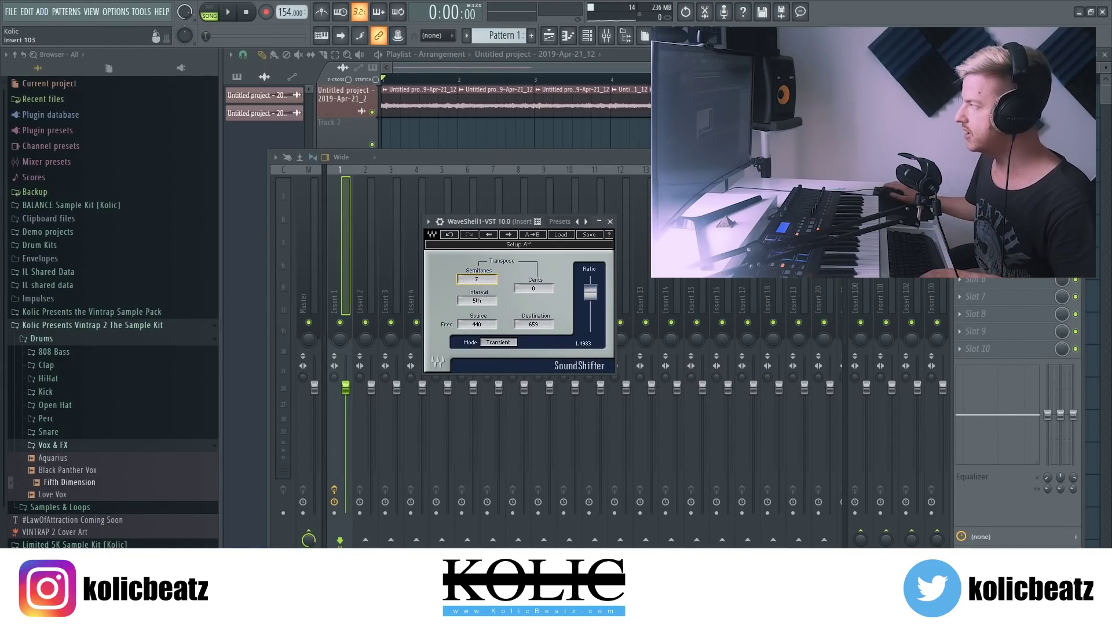
- Create an automation clip for SoundShifter's mix level, rising in a curve from bar 1 to bar 9, and audition it
{"action": "right_click", "coordinate": [1062, 245]}
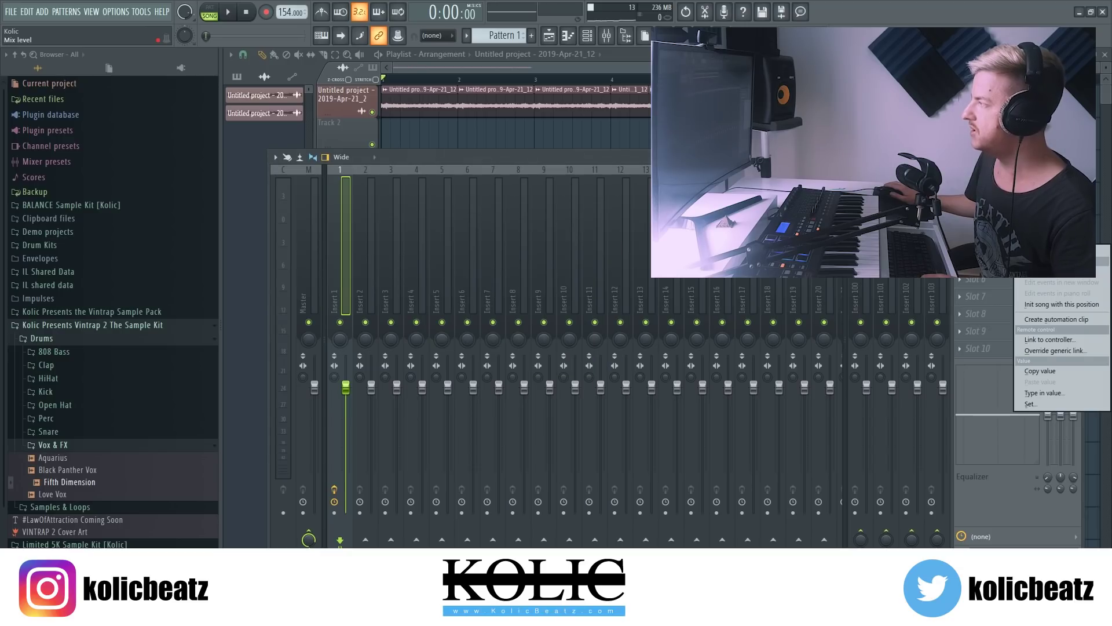
{"action": "left_click", "coordinate": [1052, 319]}
{"action": "left_click", "coordinate": [603, 72]}
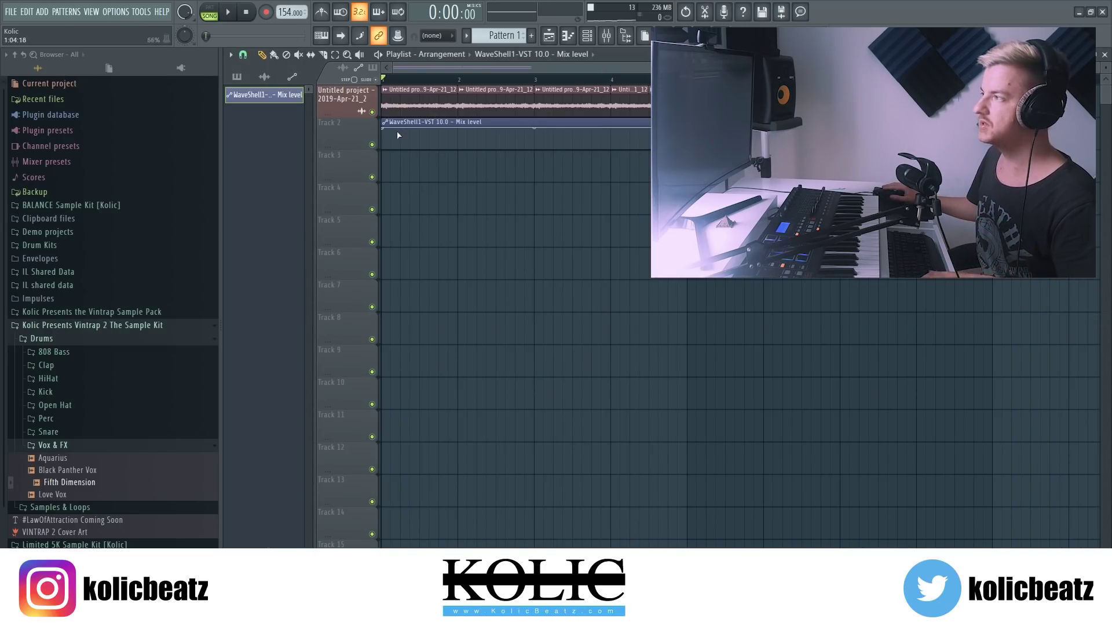
{"action": "left_click", "coordinate": [384, 123]}
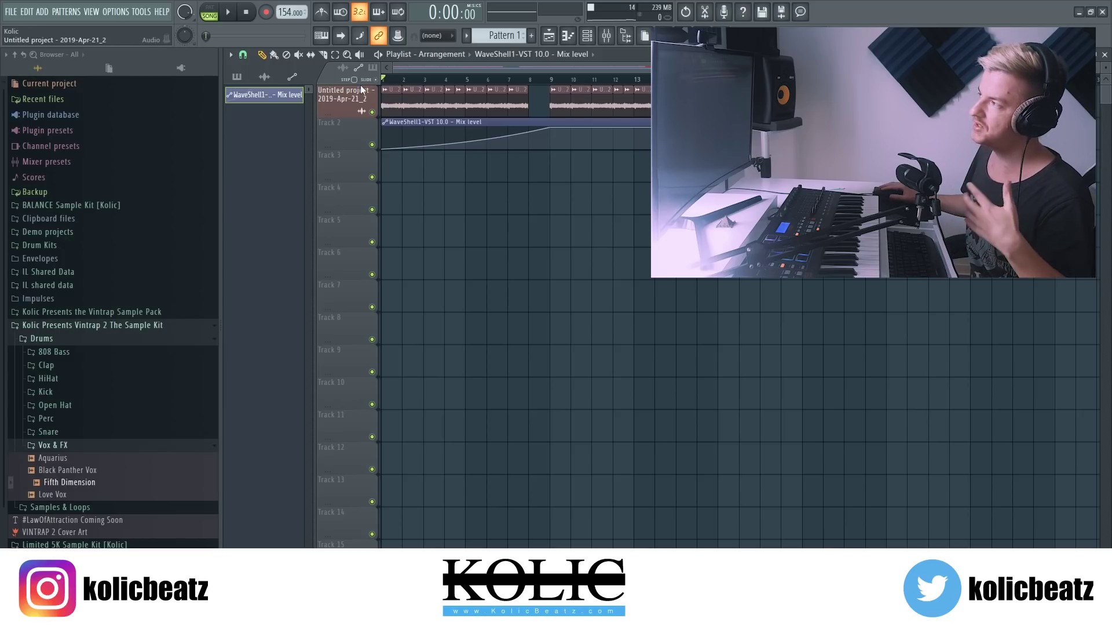
{"action": "key", "text": "space"}
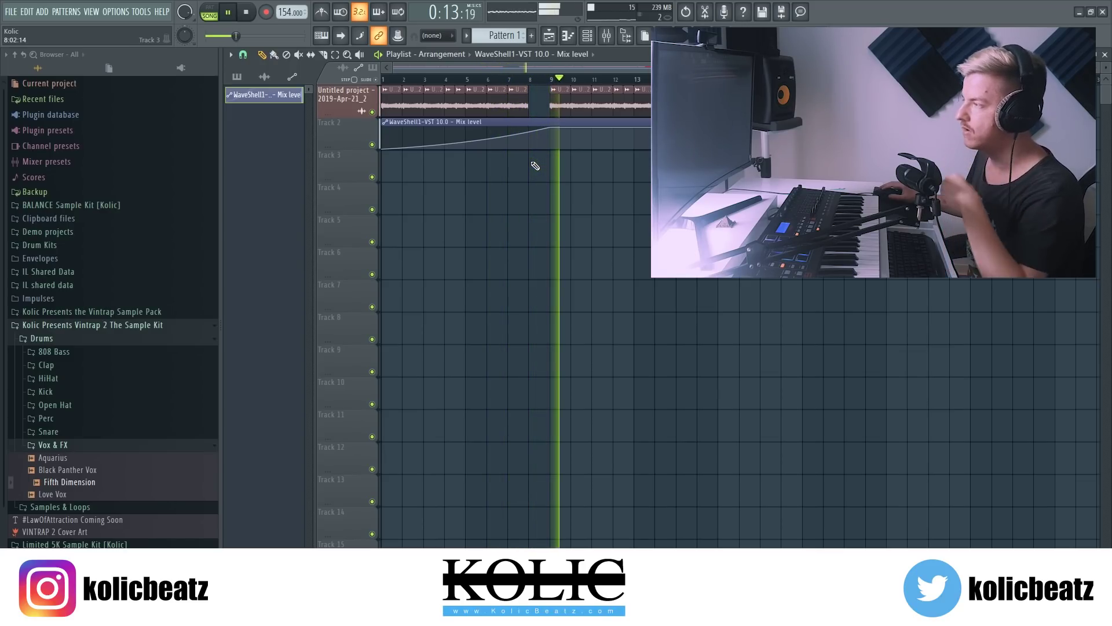
{"action": "key", "text": "space"}
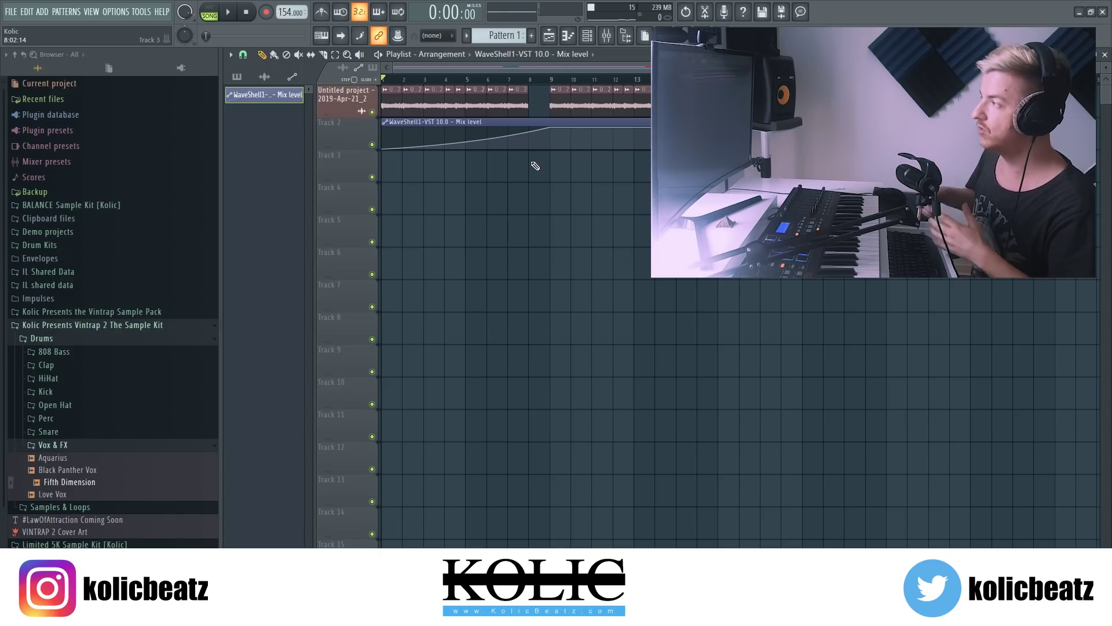
- Select bars 9 to 17 in the playlist and open the Bass folder in the BALANCE Sample Kit's Drums
{"action": "left_click_drag", "start_coordinate": [551, 81], "coordinate": [720, 80]}
{"action": "left_click", "coordinate": [94, 206]}
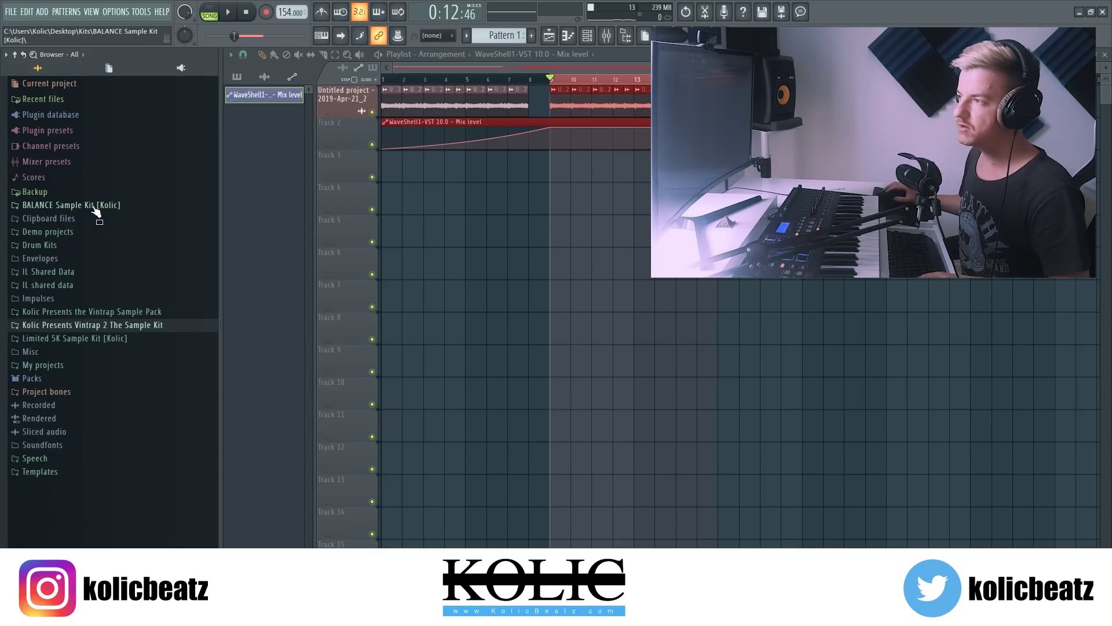
{"action": "left_click", "coordinate": [86, 220]}
{"action": "left_click", "coordinate": [84, 234]}
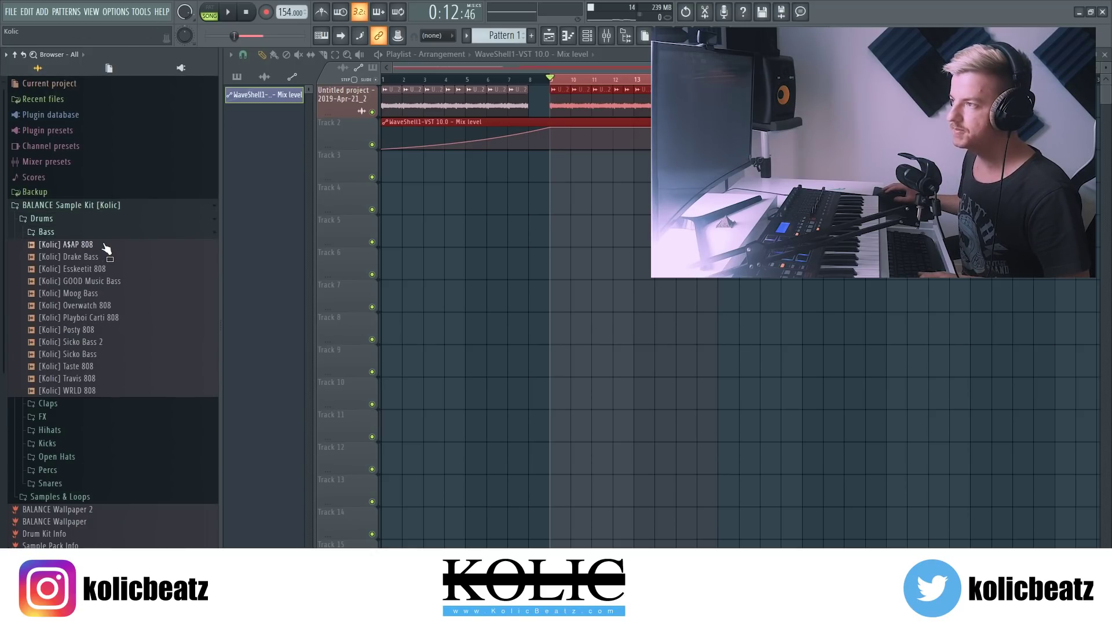
- Audition the BALANCE kit's bass and 808 samples, from Drake Bass to WRLD 808 and Travis 808, against the looped melody
{"action": "left_click", "coordinate": [107, 258]}
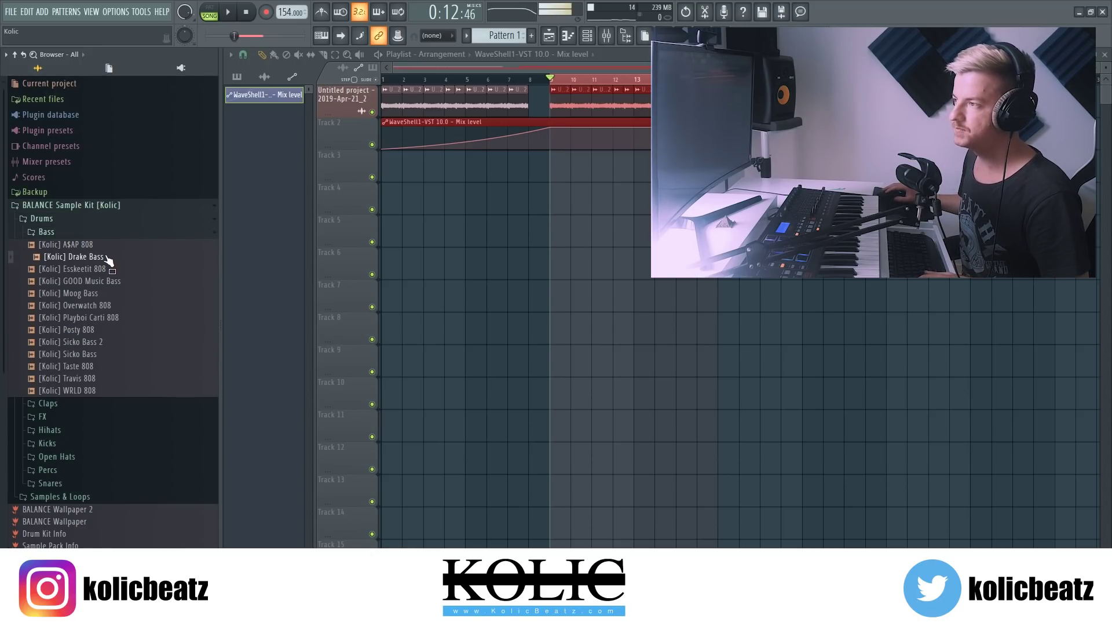
{"action": "key", "text": "space"}
{"action": "left_click", "coordinate": [110, 269]}
{"action": "left_click", "coordinate": [116, 281]}
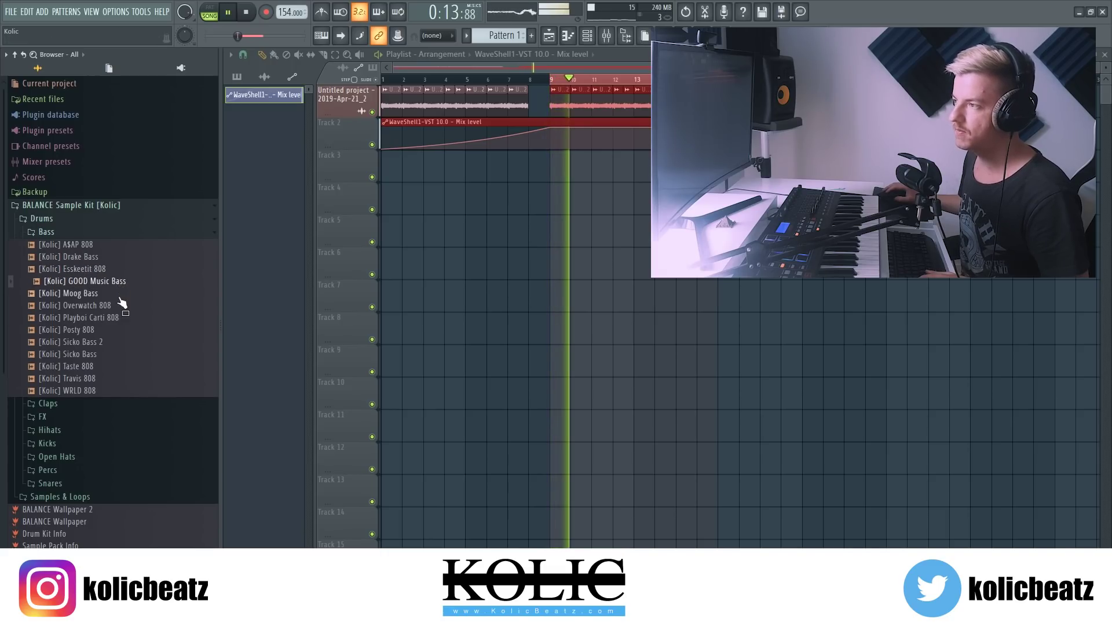
{"action": "left_click", "coordinate": [119, 294]}
{"action": "left_click", "coordinate": [119, 305]}
{"action": "left_click", "coordinate": [119, 317]}
{"action": "left_click", "coordinate": [119, 330]}
{"action": "left_click", "coordinate": [120, 341]}
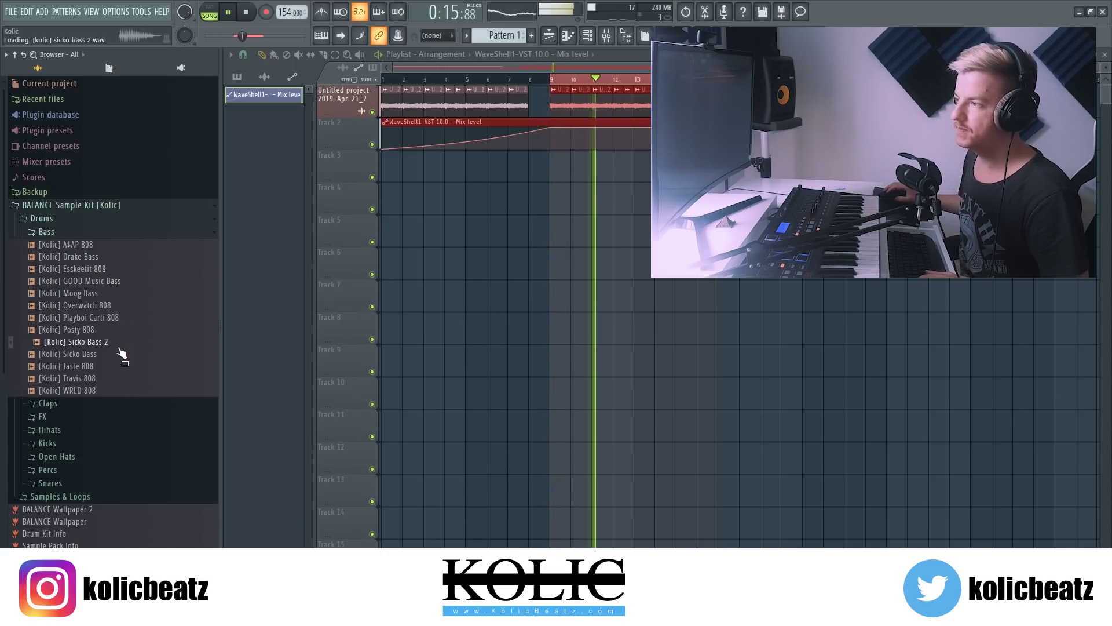
{"action": "left_click", "coordinate": [119, 353]}
{"action": "left_click", "coordinate": [119, 366]}
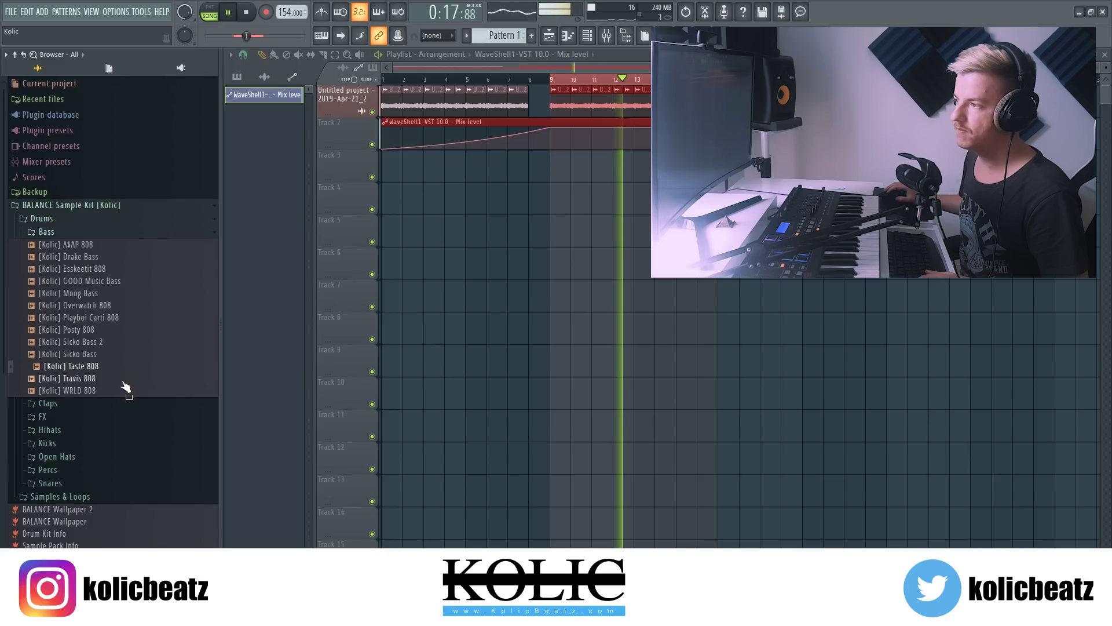
{"action": "left_click", "coordinate": [121, 379]}
{"action": "left_click", "coordinate": [99, 392]}
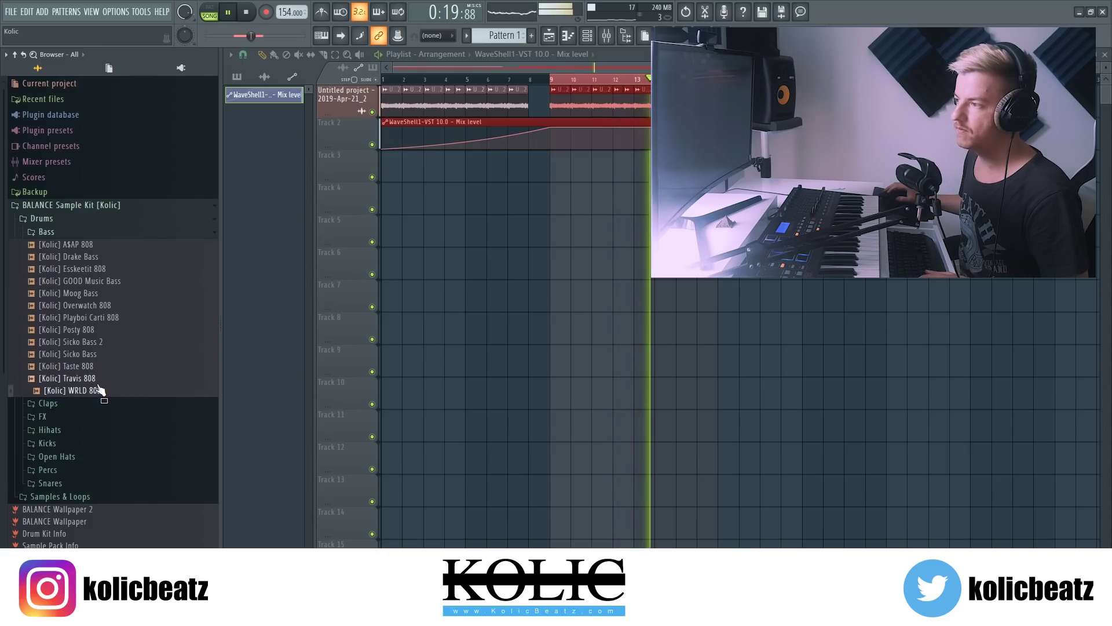
{"action": "left_click", "coordinate": [97, 381]}
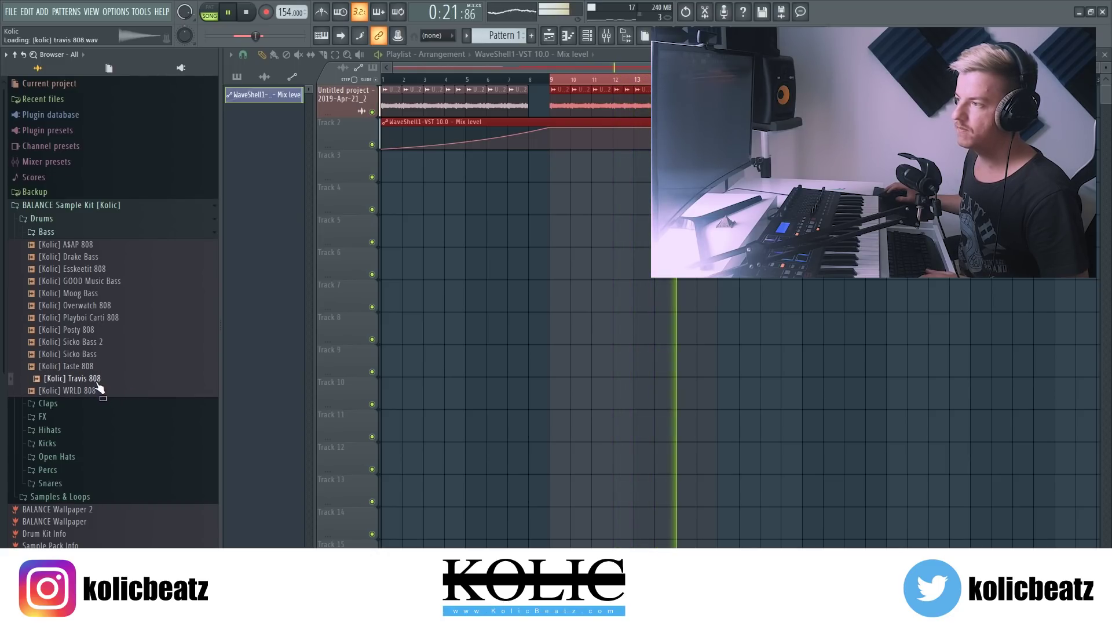
- Load the Travis 808 sample into a new sampler channel on mixer track 2 with its volume envelope enabled
{"action": "key", "text": "space"}
{"action": "right_click", "coordinate": [104, 384]}
{"action": "left_click", "coordinate": [141, 392]}
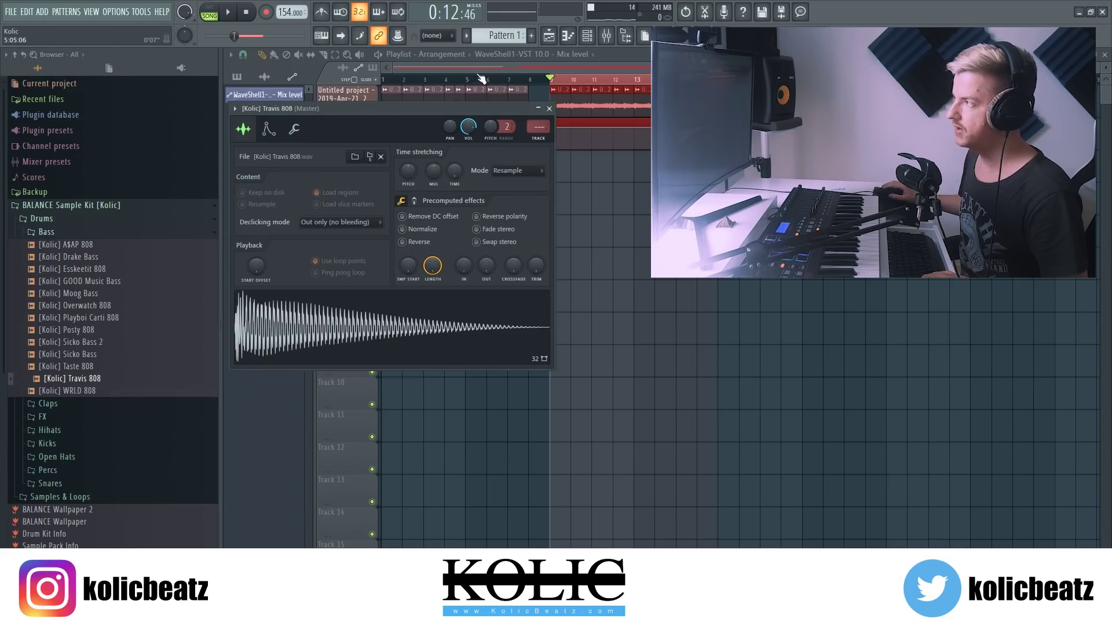
{"action": "left_click", "coordinate": [269, 129]}
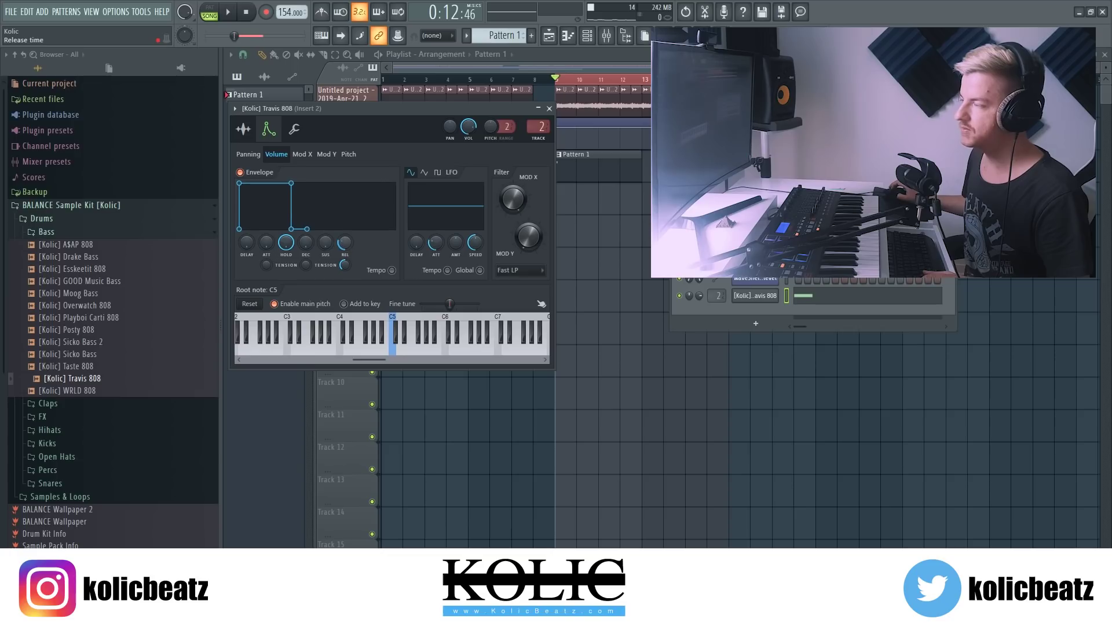
{"action": "left_click", "coordinate": [242, 129]}
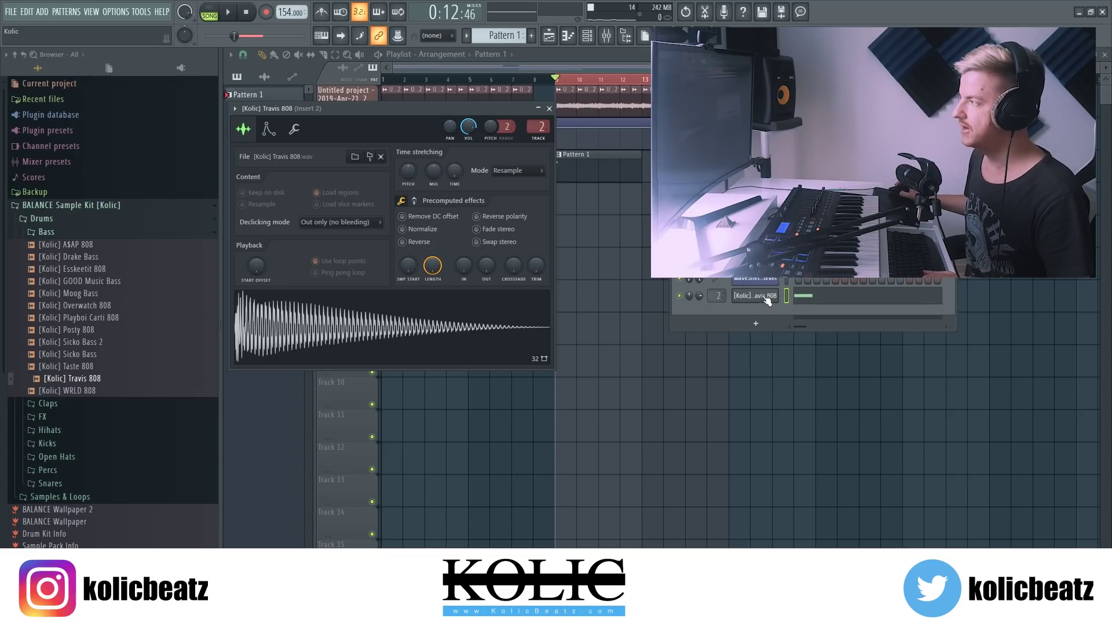
- Write the Travis 808 bass line in the piano roll with B4 notes and a one-bar A4 note starting at 4:05
{"action": "left_click", "coordinate": [808, 296]}
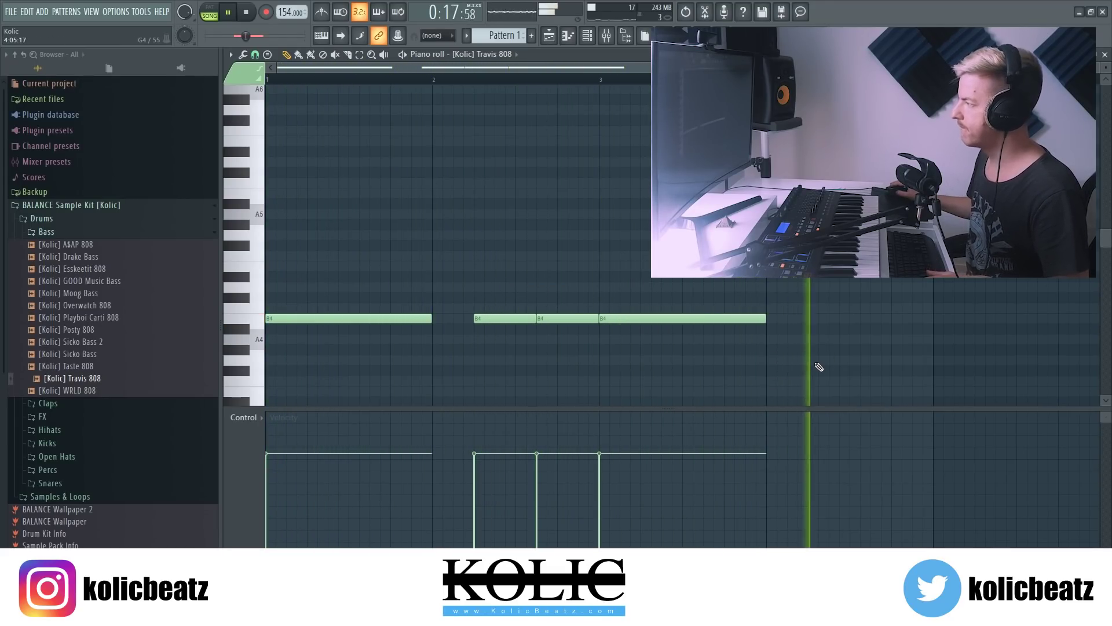
{"action": "key", "text": "space"}
{"action": "left_click", "coordinate": [808, 361]}
{"action": "left_click_drag", "start_coordinate": [825, 358], "coordinate": [825, 339]}
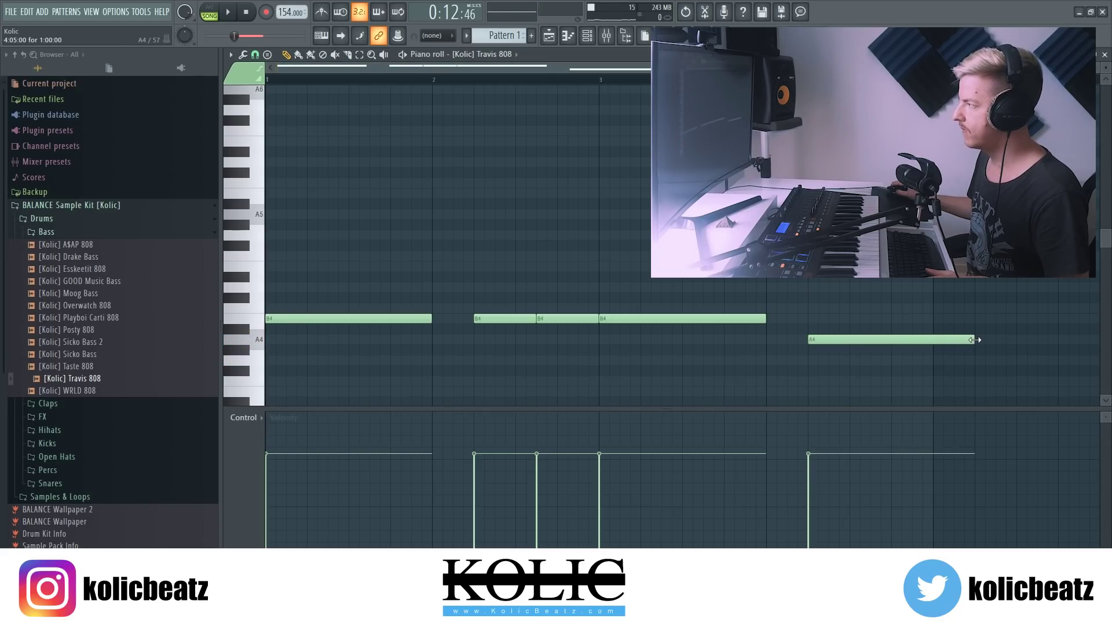
{"action": "key", "text": "space"}
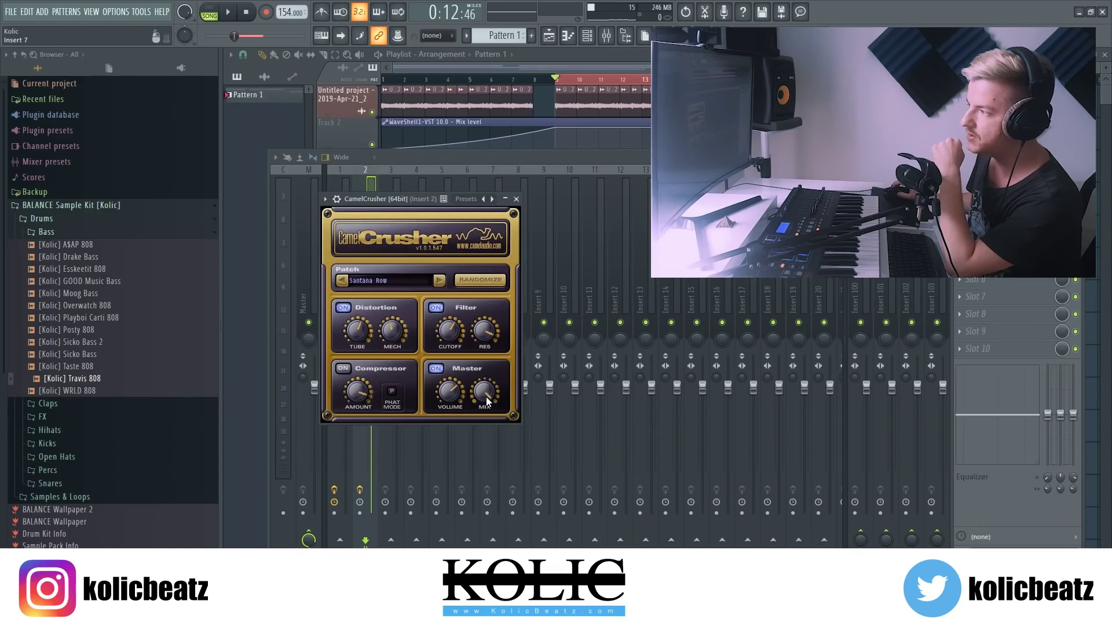
- Lower the master mix of CamelCrusher's Santana Row patch on Insert 2, audition it, and close the plugin
{"action": "left_click_drag", "start_coordinate": [485, 396], "coordinate": [488, 436]}
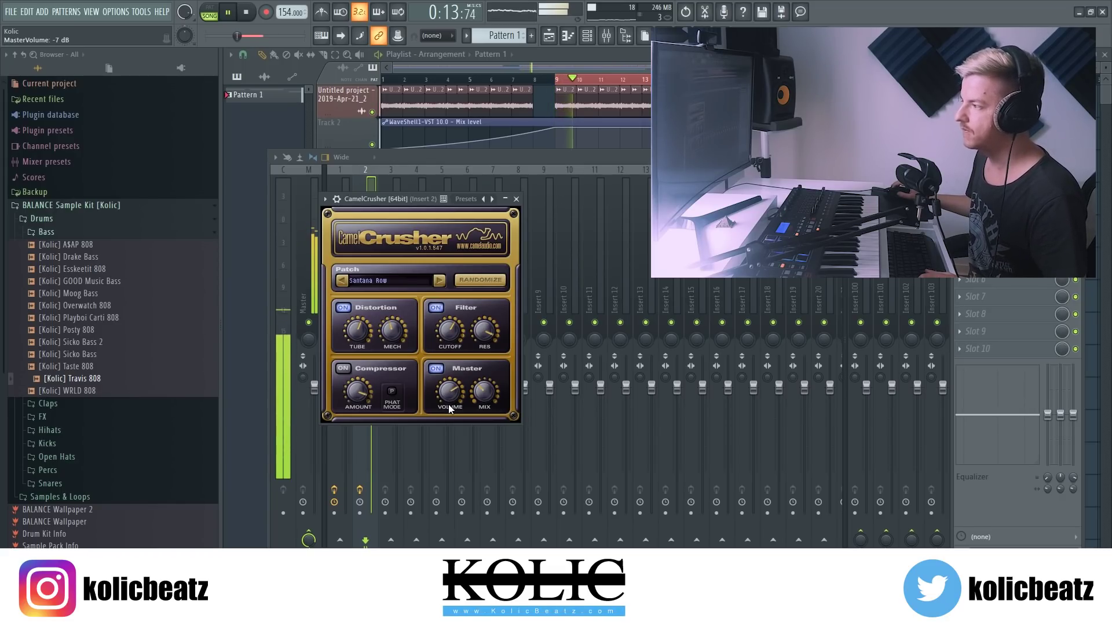
{"action": "left_click", "coordinate": [515, 200]}
{"action": "key", "text": "space"}
- Add FabFilter Pro-Q 2 to effect slot 3 of Insert 2
{"action": "left_click", "coordinate": [960, 227]}
{"action": "mouse_move", "coordinate": [979, 235]}
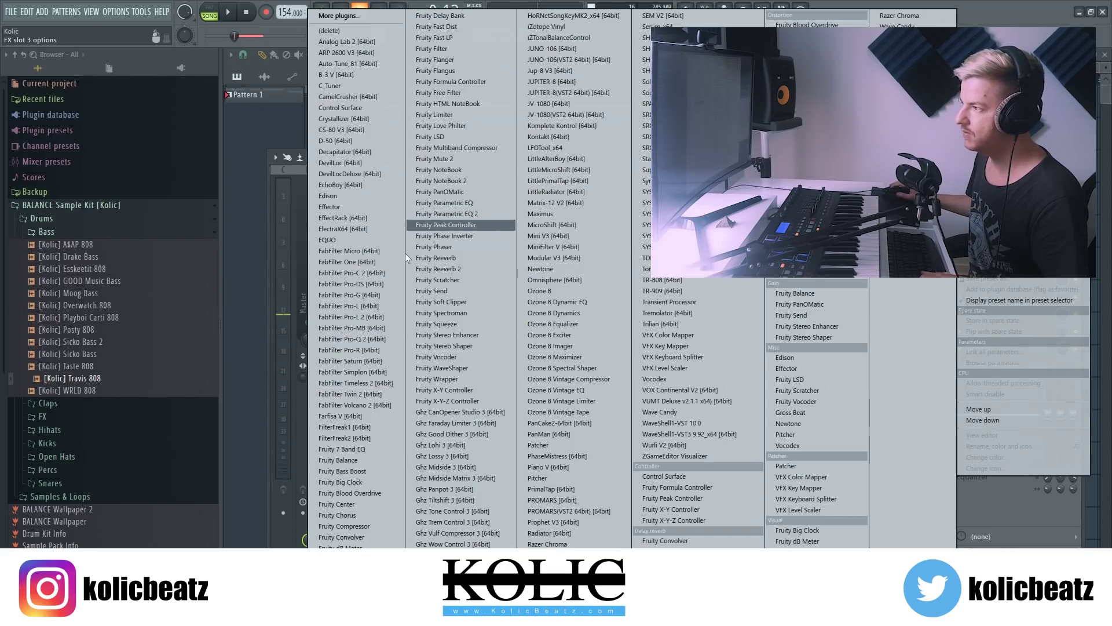
{"action": "left_click", "coordinate": [351, 339]}
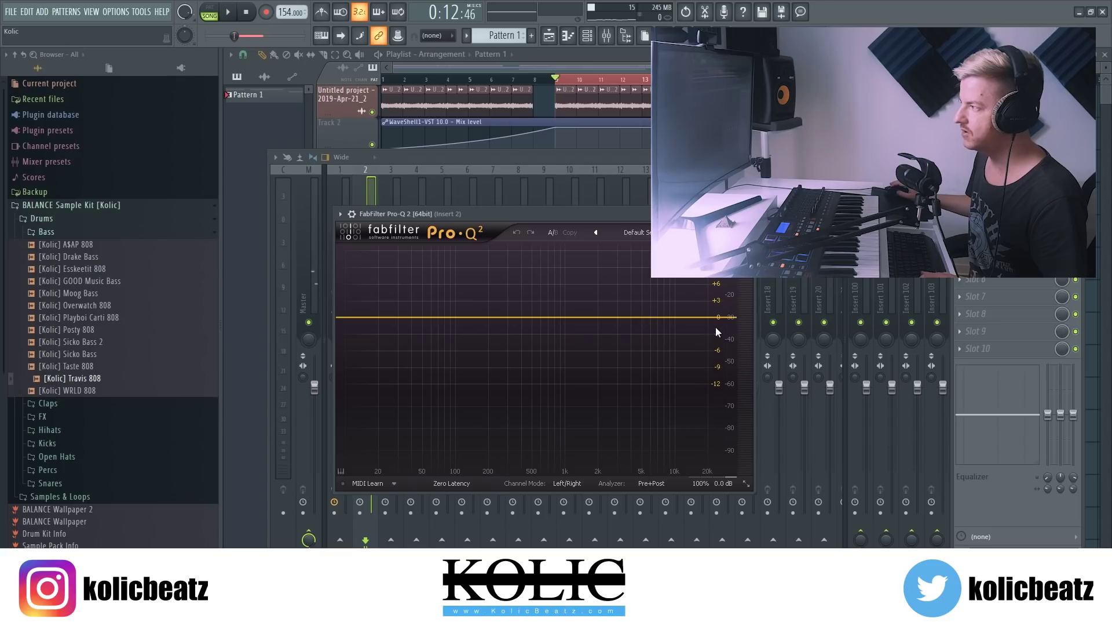
- Add a high-cut band at about 2141 Hz and a low-cut band at the low end of the 808's Pro-Q 2 curve
{"action": "double_click", "coordinate": [716, 329]}
{"action": "scroll", "coordinate": [545, 424], "scroll_direction": "down", "scroll_amount": 8}
{"action": "key", "text": "space"}
{"action": "scroll", "coordinate": [543, 423], "scroll_direction": "down", "scroll_amount": 1}
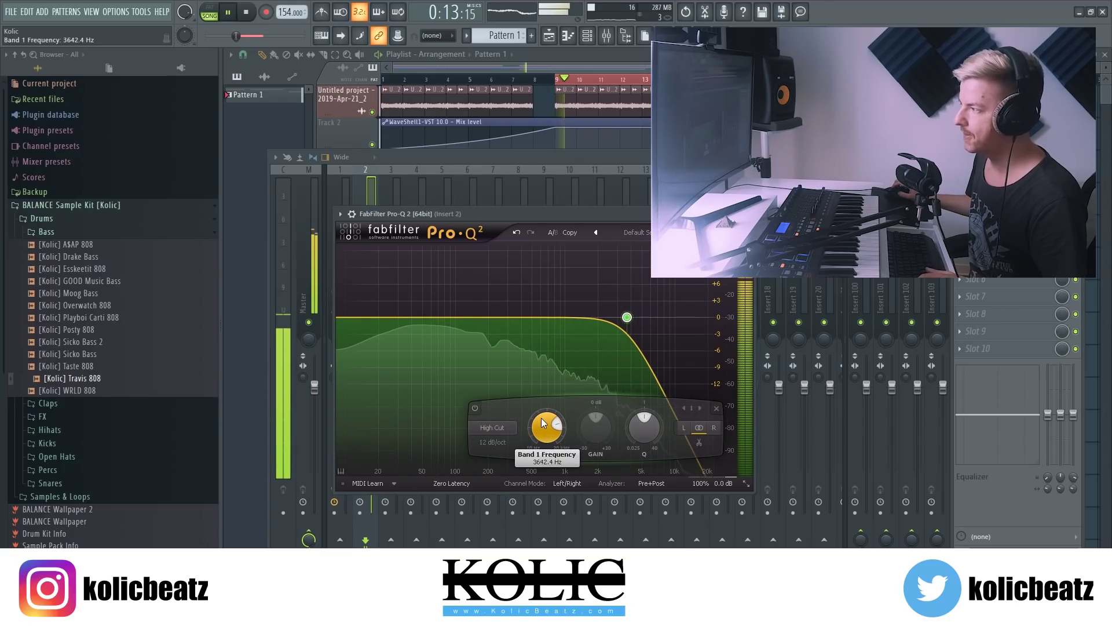
{"action": "scroll", "coordinate": [543, 424], "scroll_direction": "down", "scroll_amount": 3}
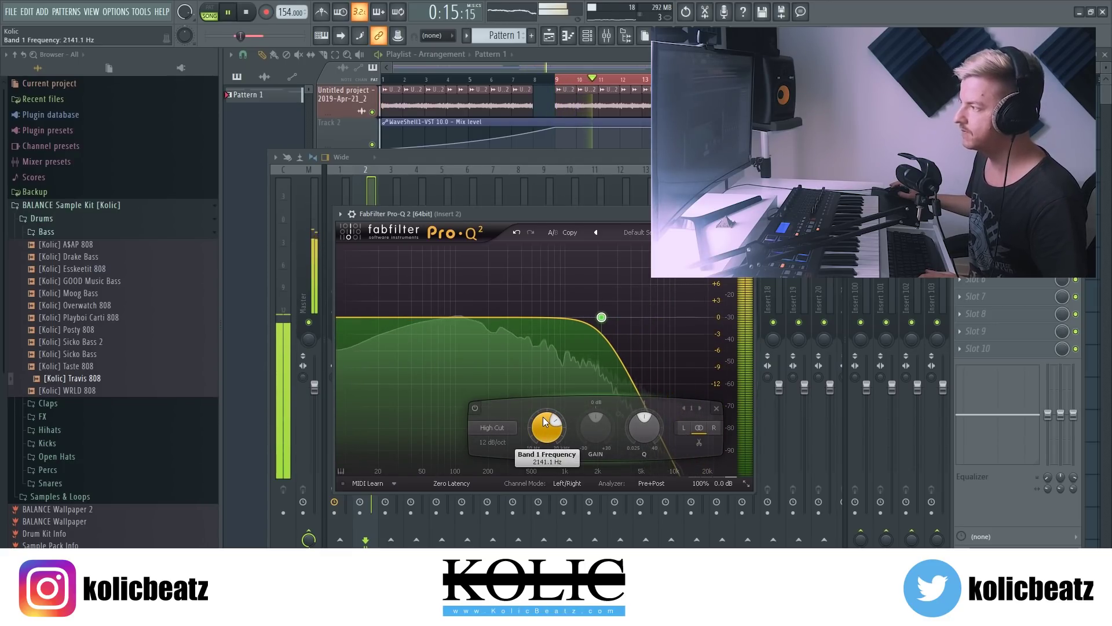
{"action": "key", "text": "space"}
{"action": "double_click", "coordinate": [349, 317]}
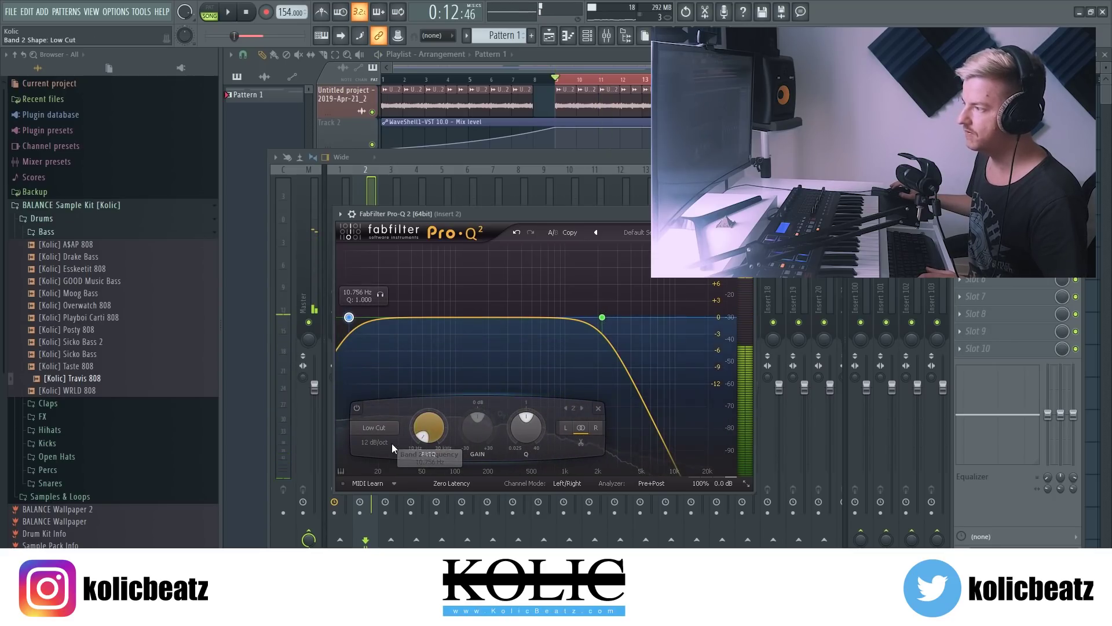
{"action": "scroll", "coordinate": [427, 427], "scroll_direction": "up", "scroll_amount": 4}
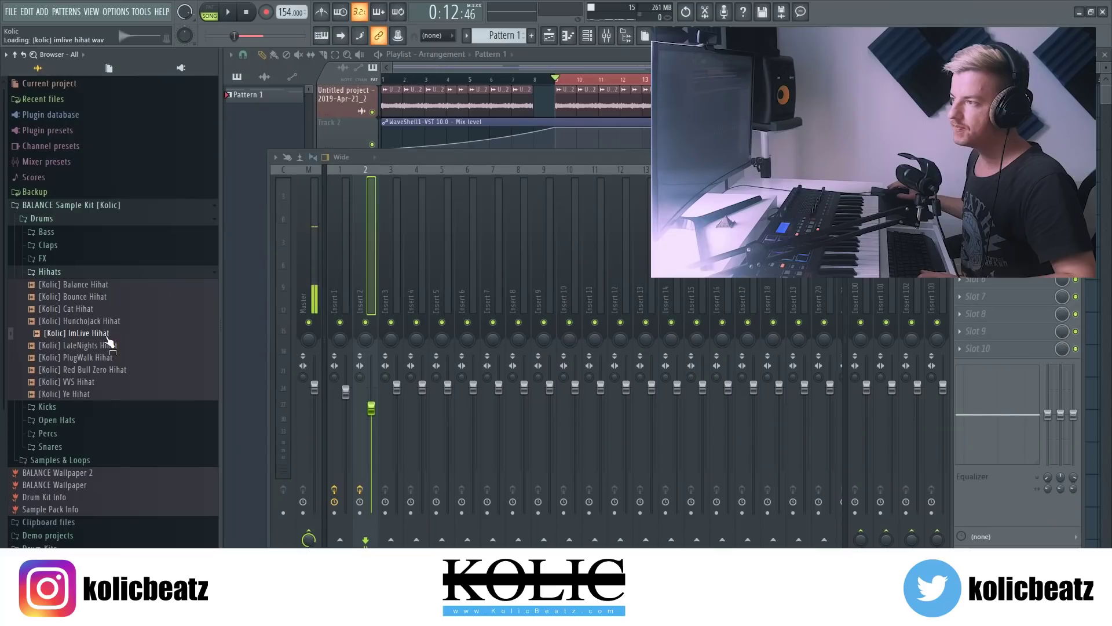
- Audition the hi-hat samples and open Cat Hihat in a new channel
{"action": "left_click", "coordinate": [110, 309]}
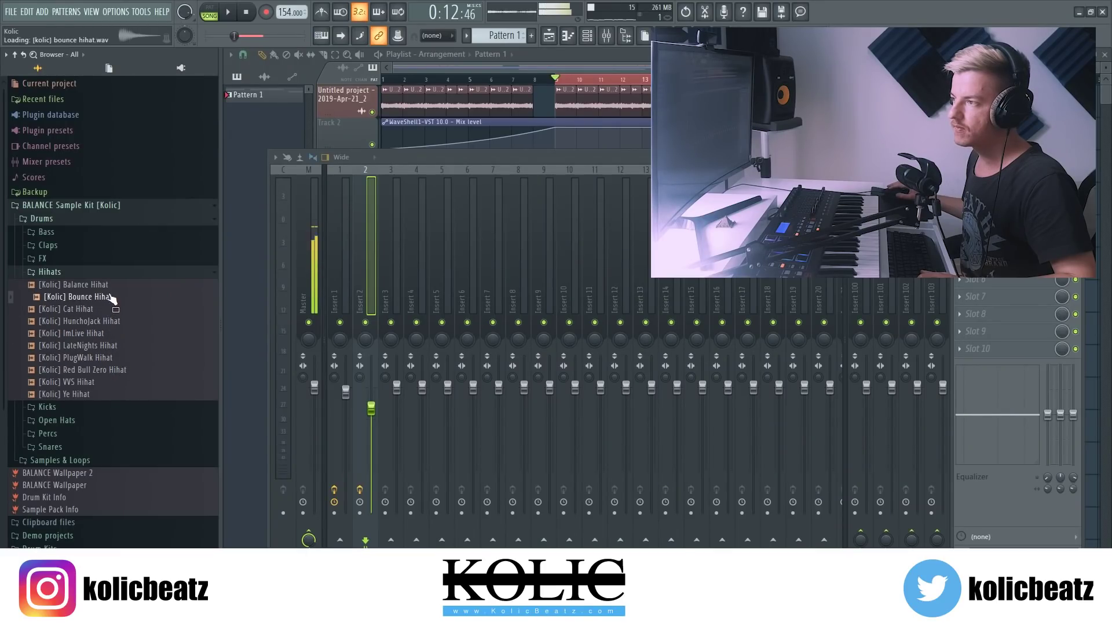
{"action": "right_click", "coordinate": [86, 317]}
{"action": "left_click", "coordinate": [116, 321]}
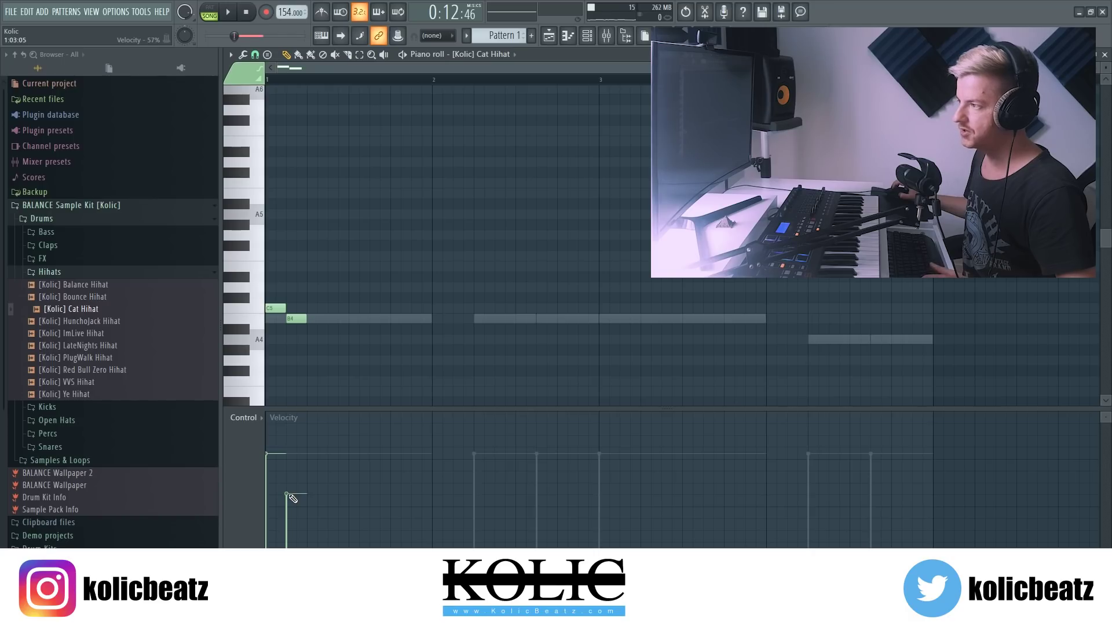
- Duplicate the Cat Hihat's C5 and B4 note pair across the pattern, audition it, and select mixer Insert 3
{"action": "key", "text": "space"}
{"action": "key", "text": "space"}
{"action": "left_click_drag", "start_coordinate": [326, 370], "coordinate": [268, 286]}
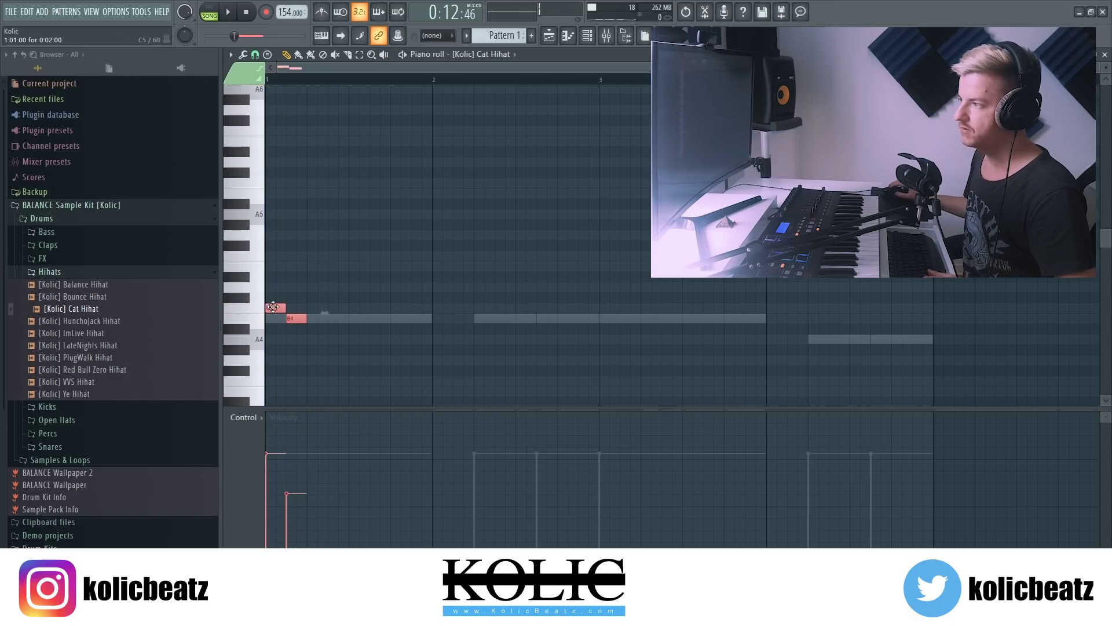
{"action": "key", "text": "ctrl+b"}
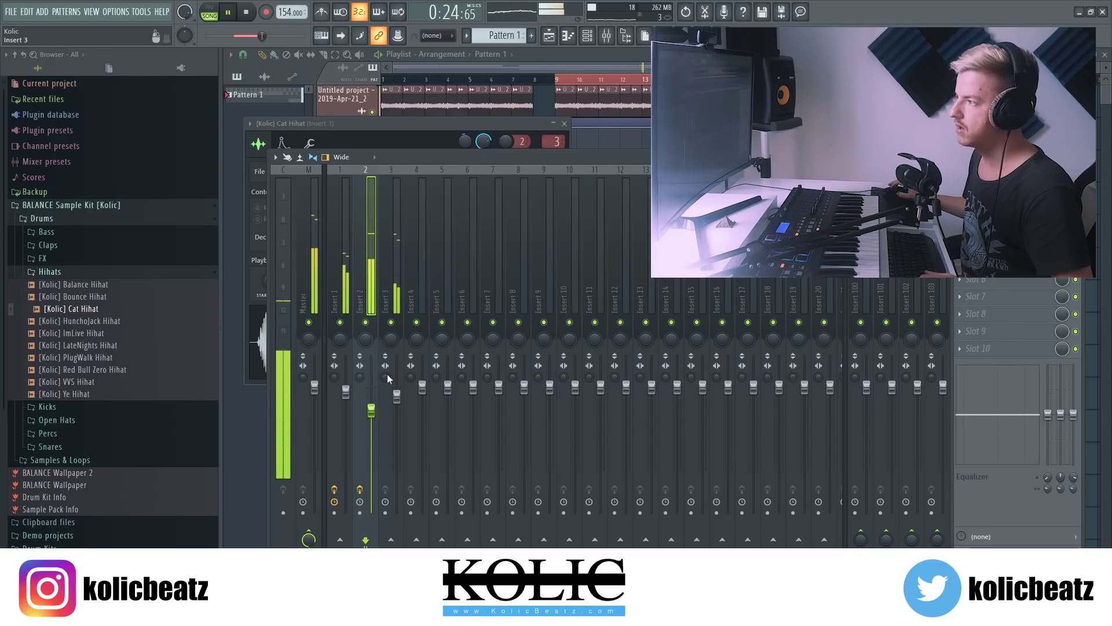
{"action": "left_click", "coordinate": [396, 286]}
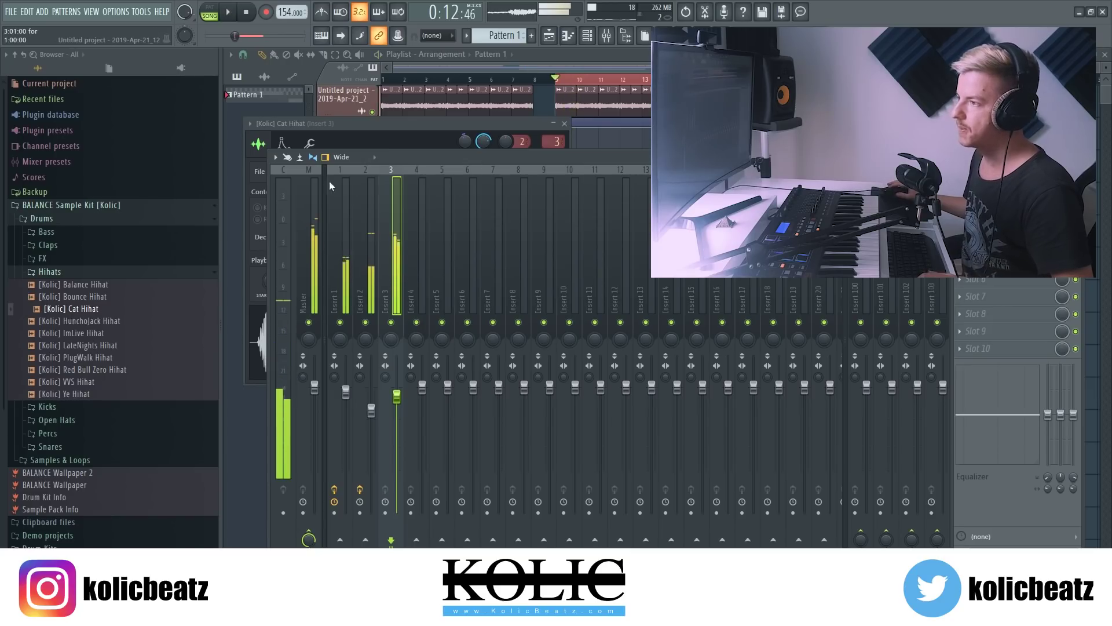
- Browse the Claps folder of the sample kit and open Murda Clap in a new channel
{"action": "left_click", "coordinate": [69, 243]}
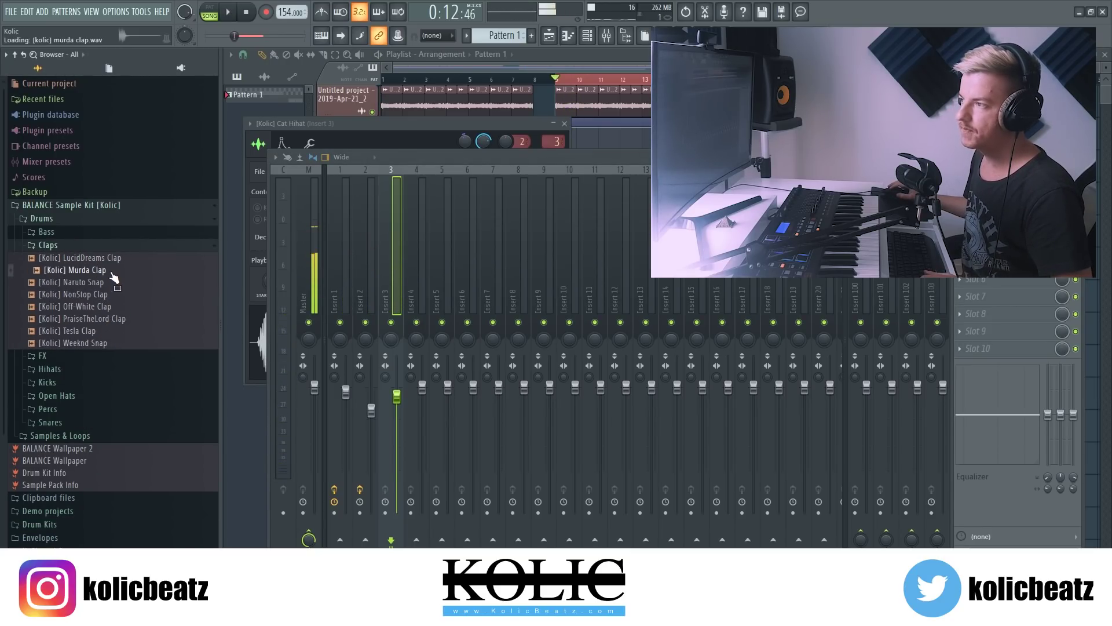
{"action": "right_click", "coordinate": [105, 274]}
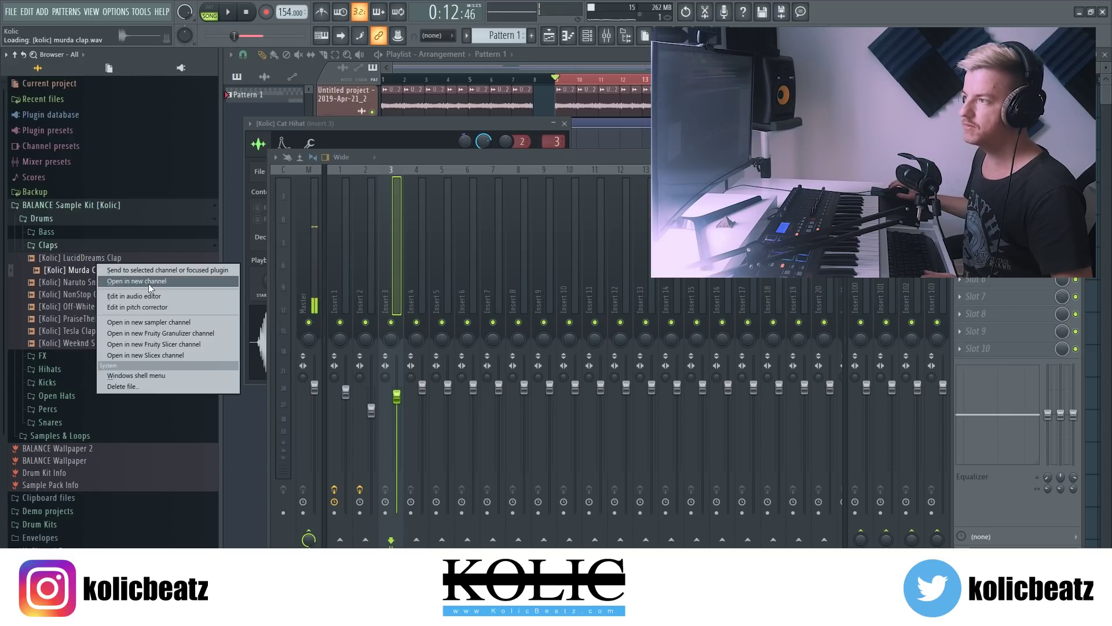
{"action": "left_click", "coordinate": [148, 282]}
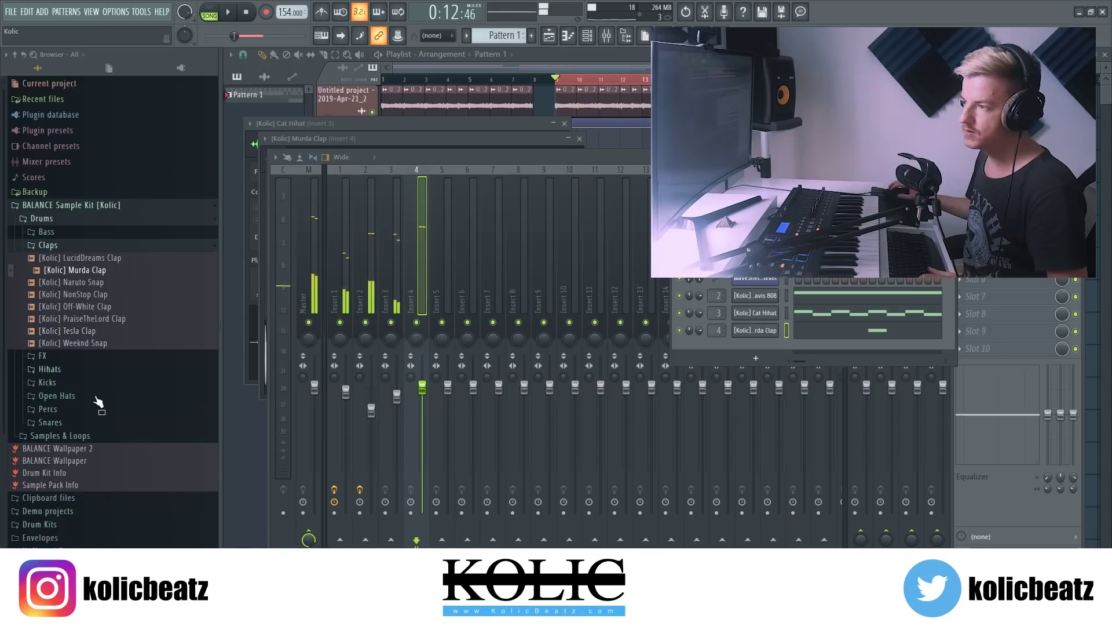
- Open NotNice Perc from the Percs folder in a new channel and write B4 hits at 2:03 and 4:03
{"action": "left_click", "coordinate": [98, 403]}
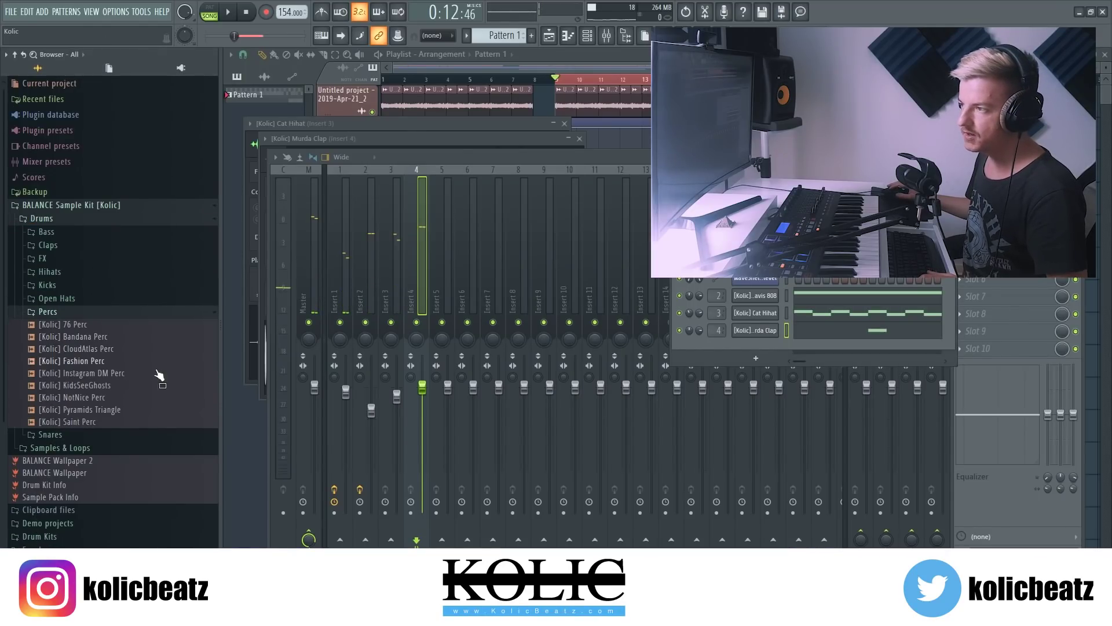
{"action": "right_click", "coordinate": [117, 398]}
{"action": "left_click", "coordinate": [151, 409]}
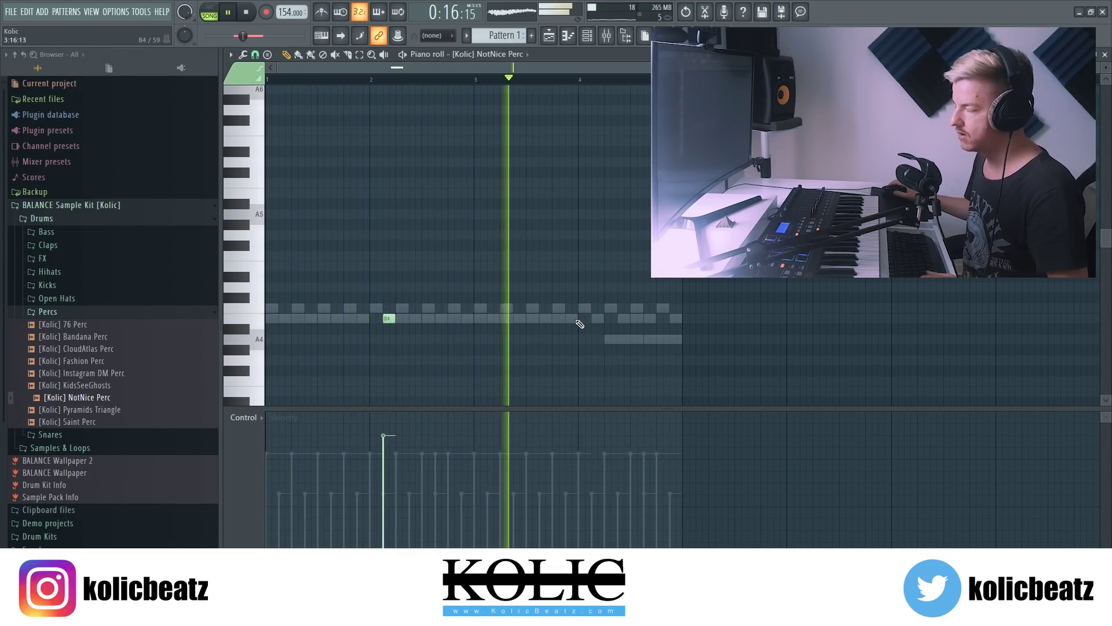
{"action": "left_click", "coordinate": [601, 320]}
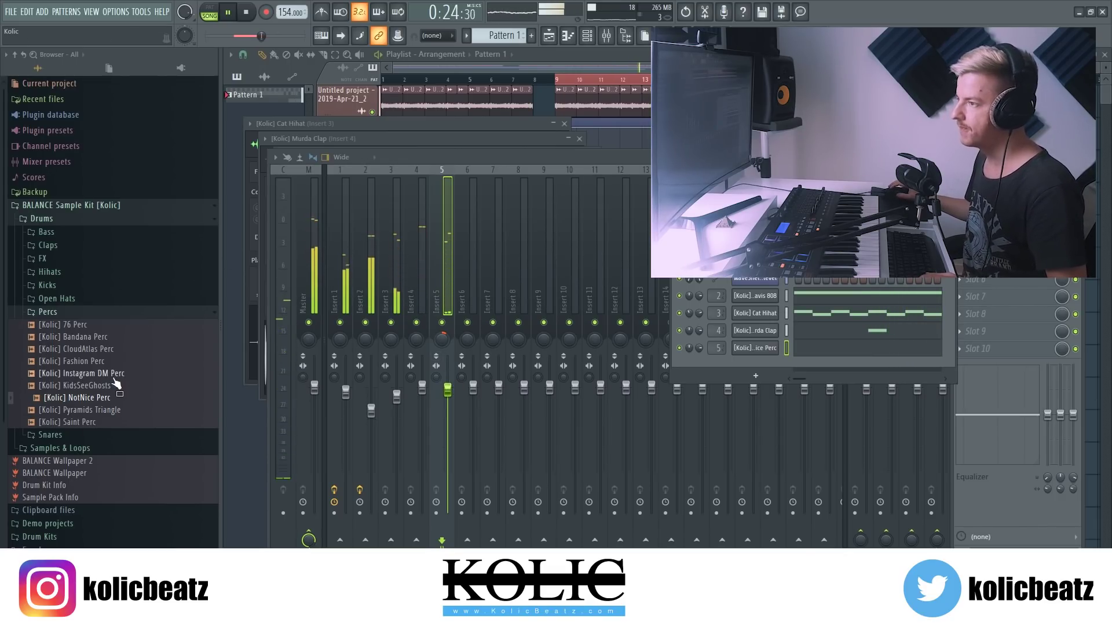
{"action": "key", "text": "space"}
- Browse the Open Hats folder of the sample kit and open Quavo Open Hat in a new channel
{"action": "left_click", "coordinate": [56, 298]}
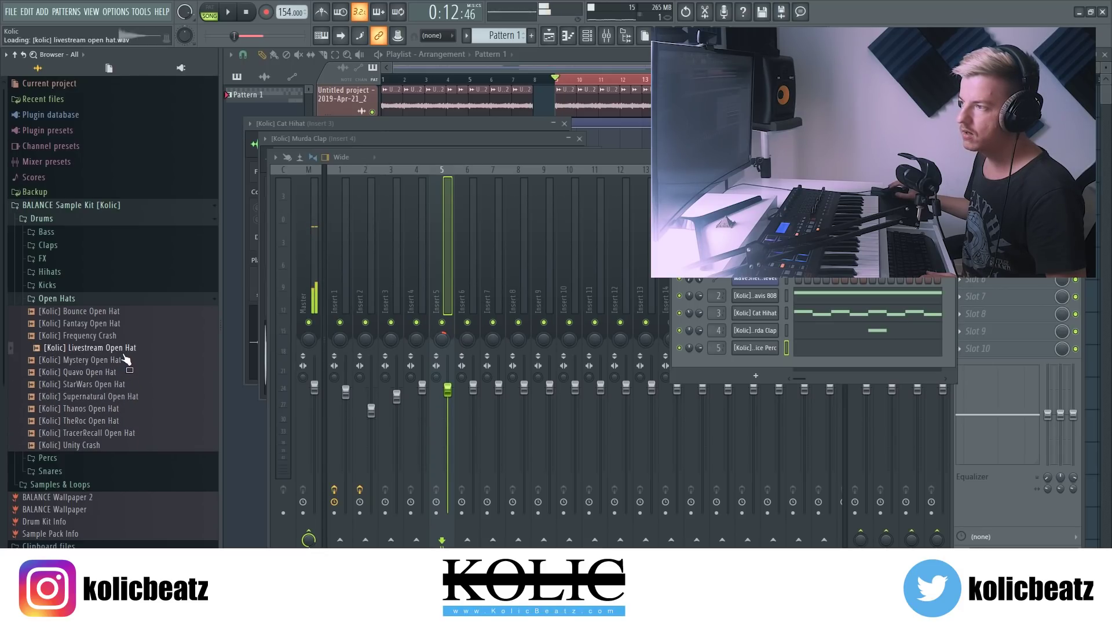
{"action": "right_click", "coordinate": [79, 375]}
{"action": "left_click", "coordinate": [127, 384]}
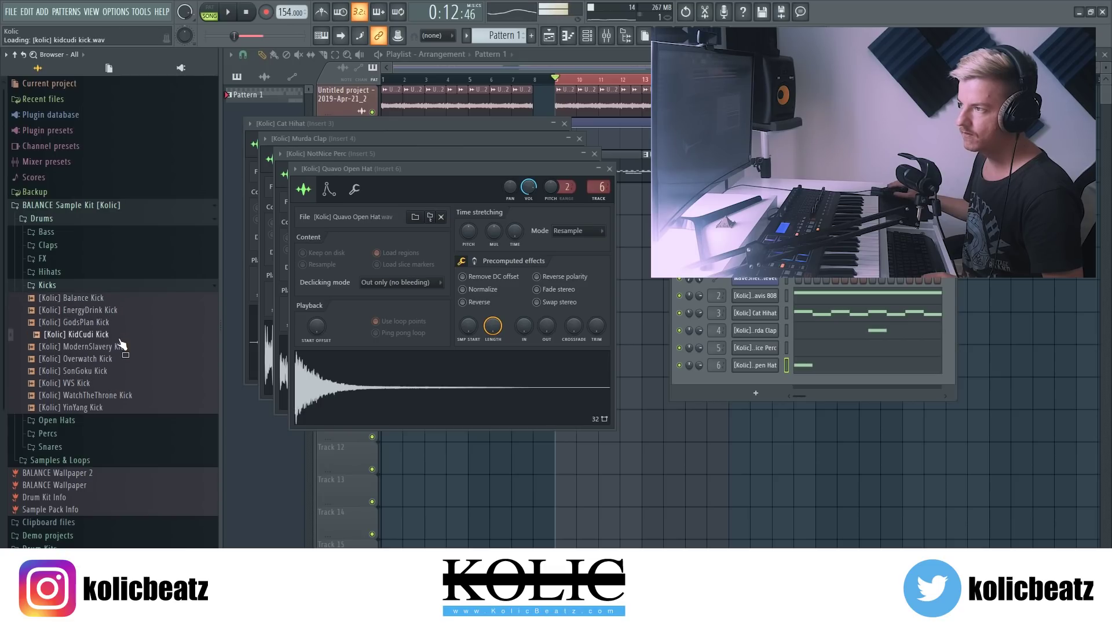
- Open VVS Kick in a new channel and place its B4 kick notes across bars 1 to 3 of the piano roll
{"action": "right_click", "coordinate": [83, 393]}
{"action": "left_click", "coordinate": [112, 394]}
{"action": "key", "text": "space"}
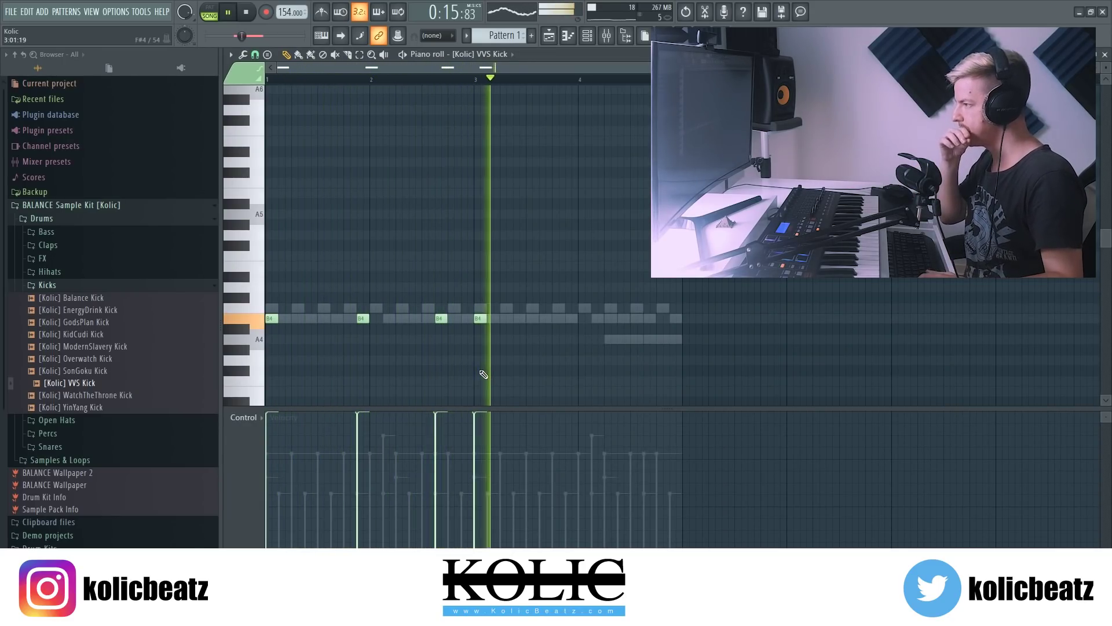
{"action": "key", "text": "space"}
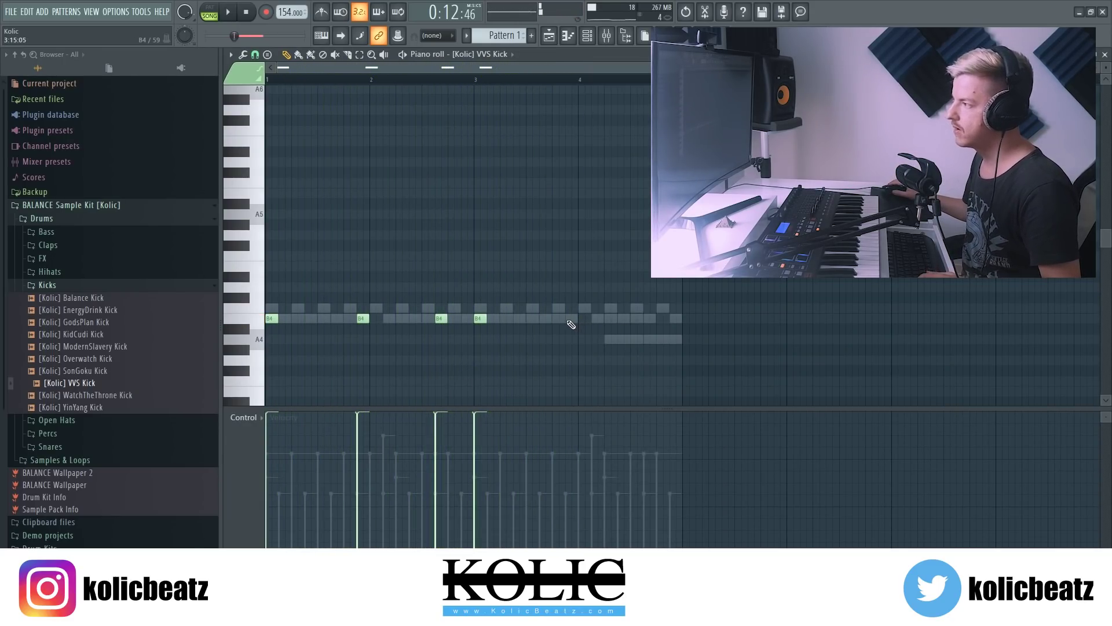
{"action": "key", "text": "space"}
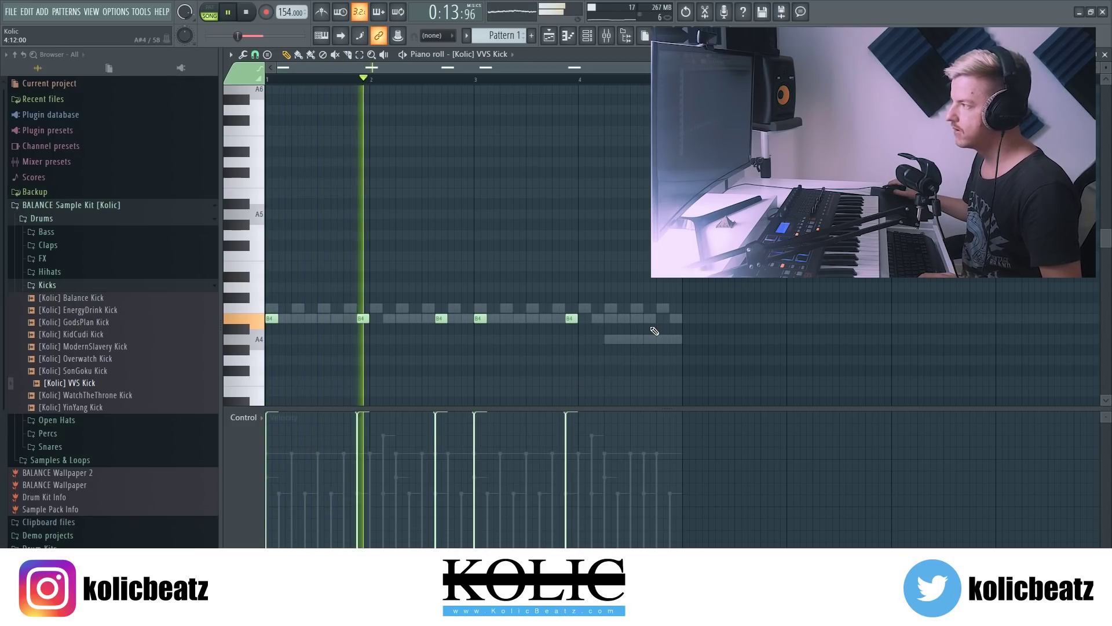
- Add B4 kick notes at 4:11, 4:14 and 4:15, with the last two shortened to one step
{"action": "left_click", "coordinate": [651, 320]}
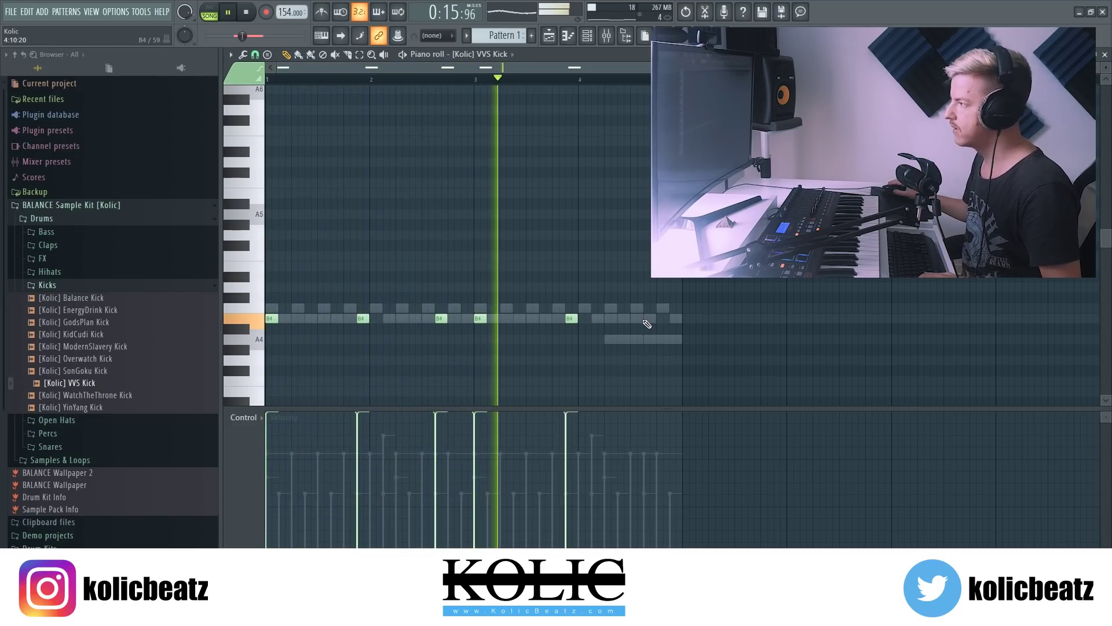
{"action": "scroll", "coordinate": [669, 344], "scroll_direction": "up", "scroll_amount": 4}
{"action": "left_click", "coordinate": [662, 320]}
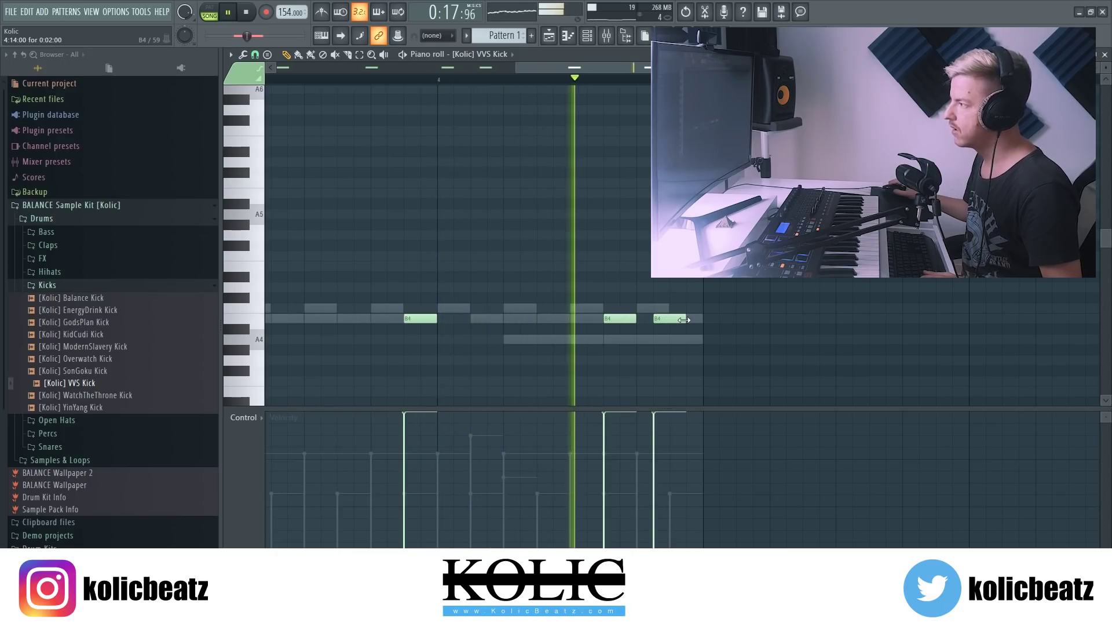
{"action": "left_click_drag", "start_coordinate": [685, 318], "coordinate": [674, 320]}
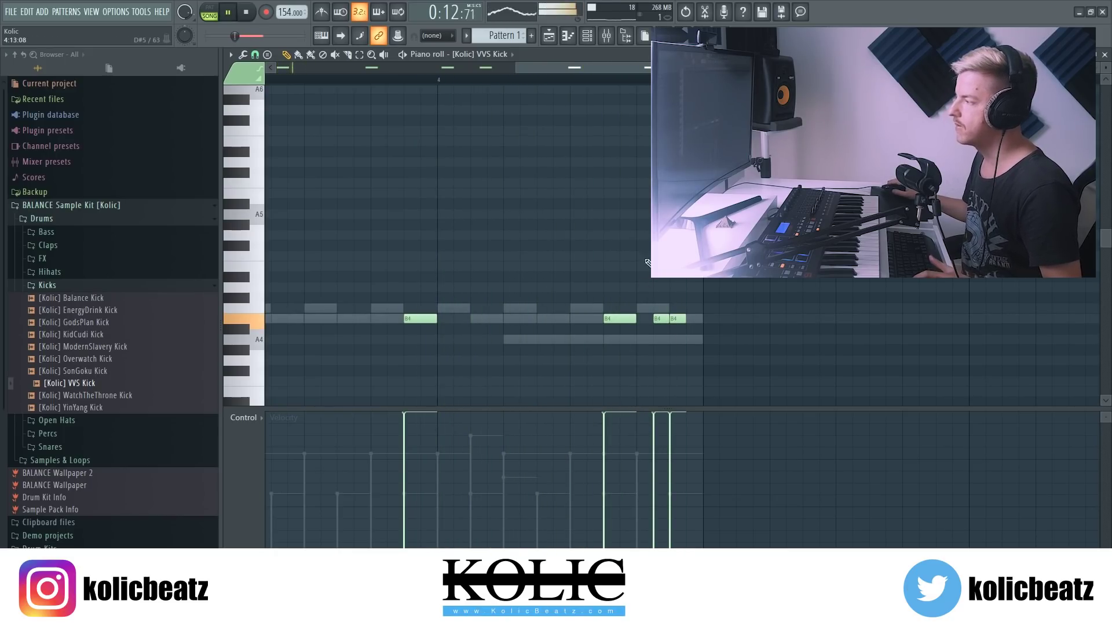
{"action": "scroll", "coordinate": [648, 262], "scroll_direction": "down", "scroll_amount": 4}
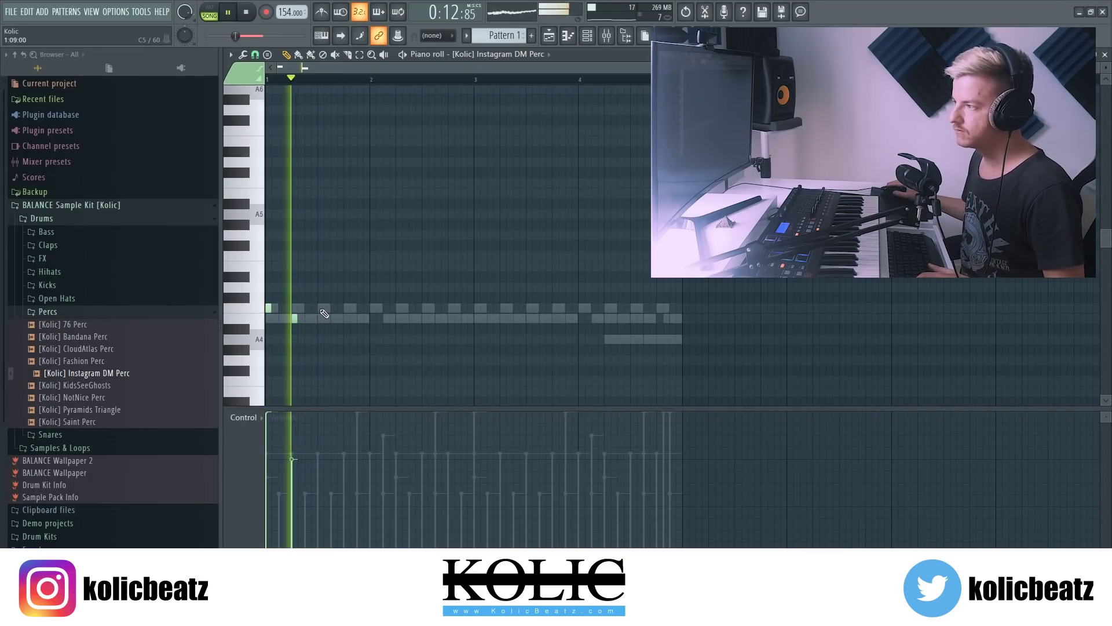
- Repeat the Instagram DM Perc's C5 and B4 notes along the pattern and close its channel settings
{"action": "key", "text": "space"}
{"action": "left_click_drag", "start_coordinate": [334, 284], "coordinate": [263, 342]}
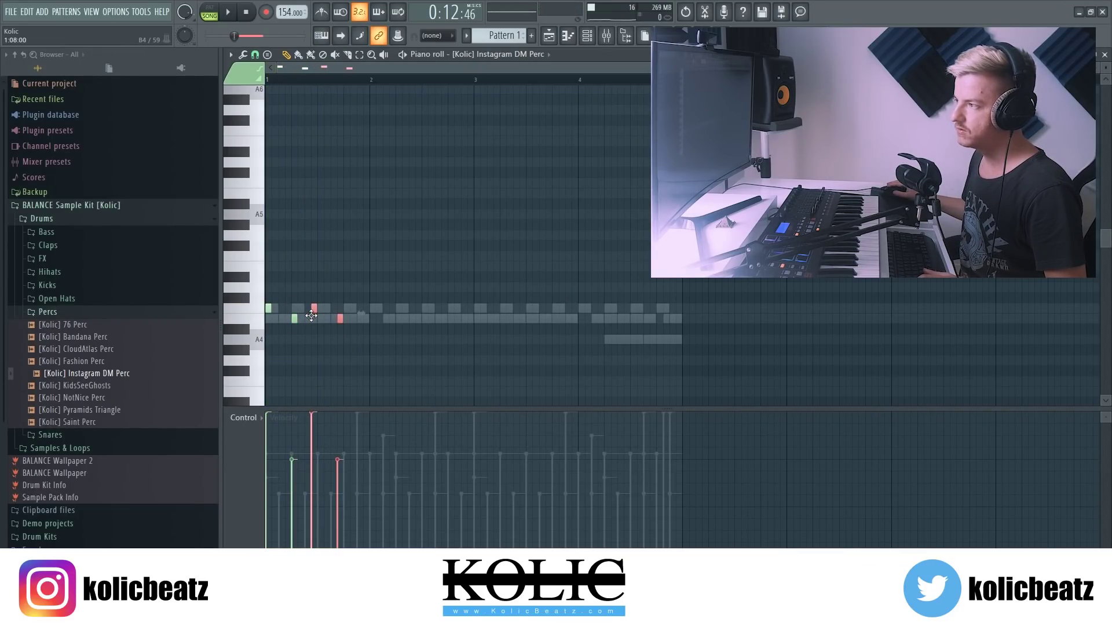
{"action": "left_click_drag", "start_coordinate": [380, 283], "coordinate": [263, 363]}
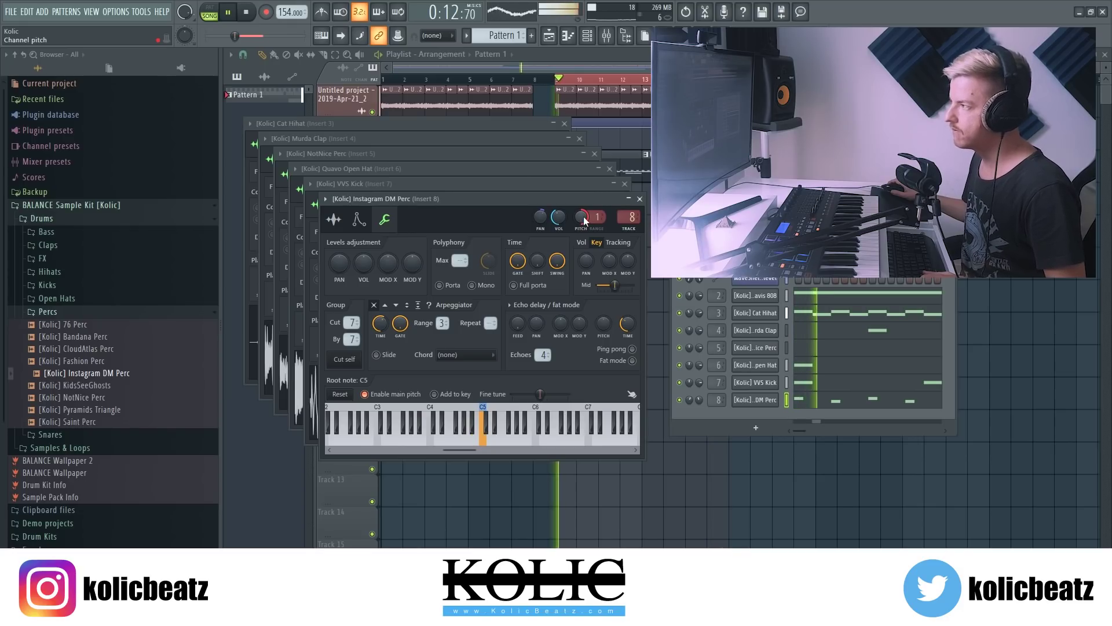
{"action": "left_click", "coordinate": [640, 199]}
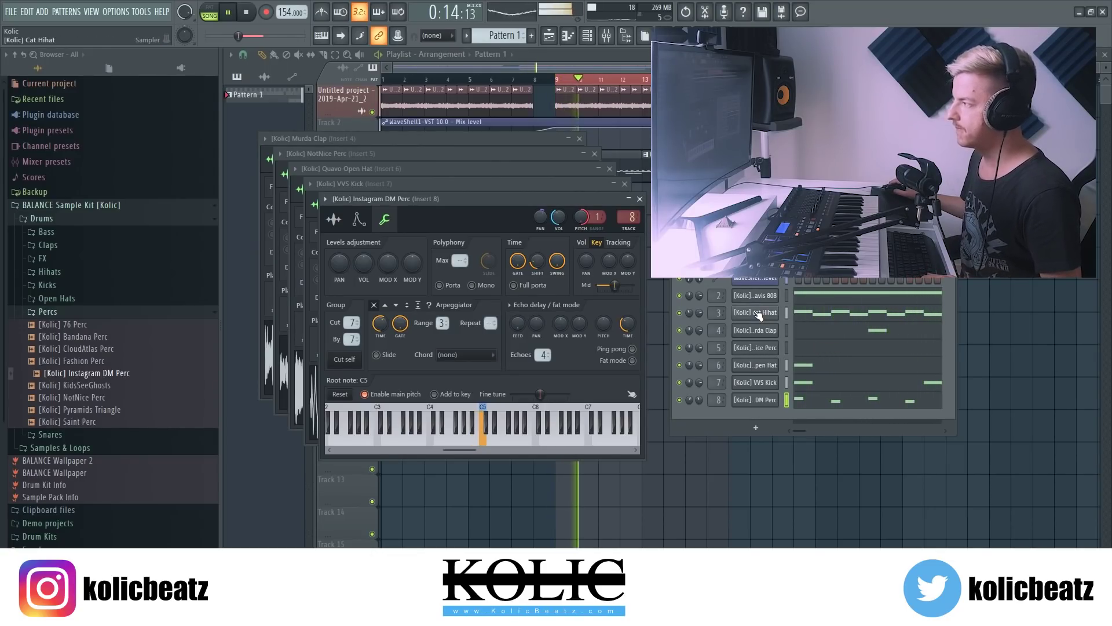
- Open the miscellaneous channel settings of the Cat Hihat
{"action": "left_click", "coordinate": [755, 312]}
{"action": "left_click", "coordinate": [309, 144]}
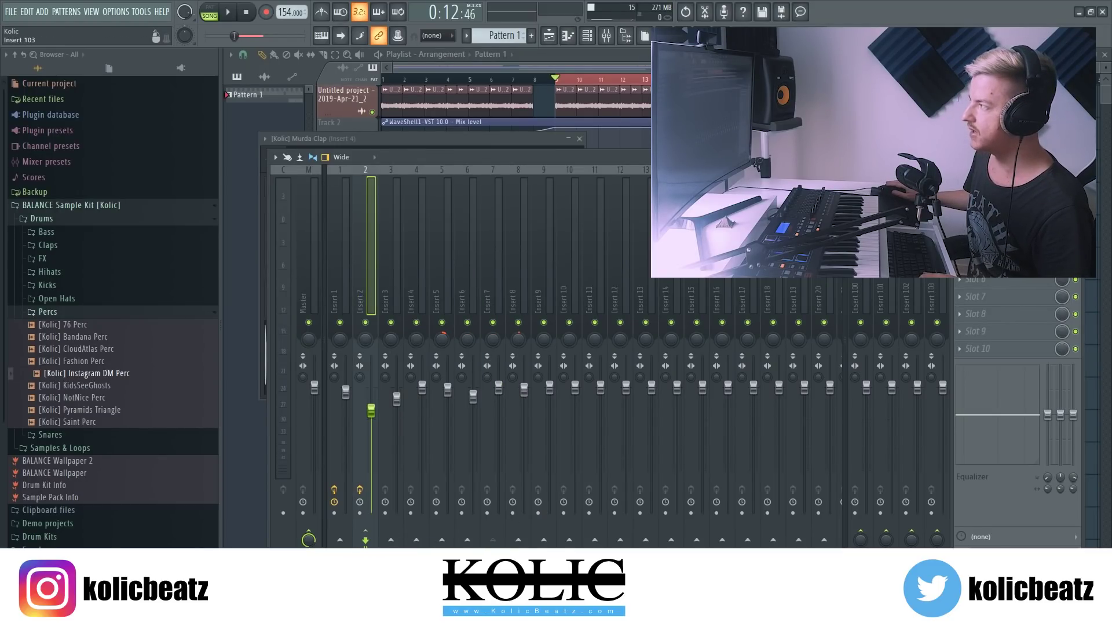
- Add FabFilter Pro-MB to Insert 2 and set up a low-frequency compression band with external side chain and 19.4% release
{"action": "left_click", "coordinate": [959, 209]}
{"action": "mouse_move", "coordinate": [979, 231]}
{"action": "left_click", "coordinate": [339, 329]}
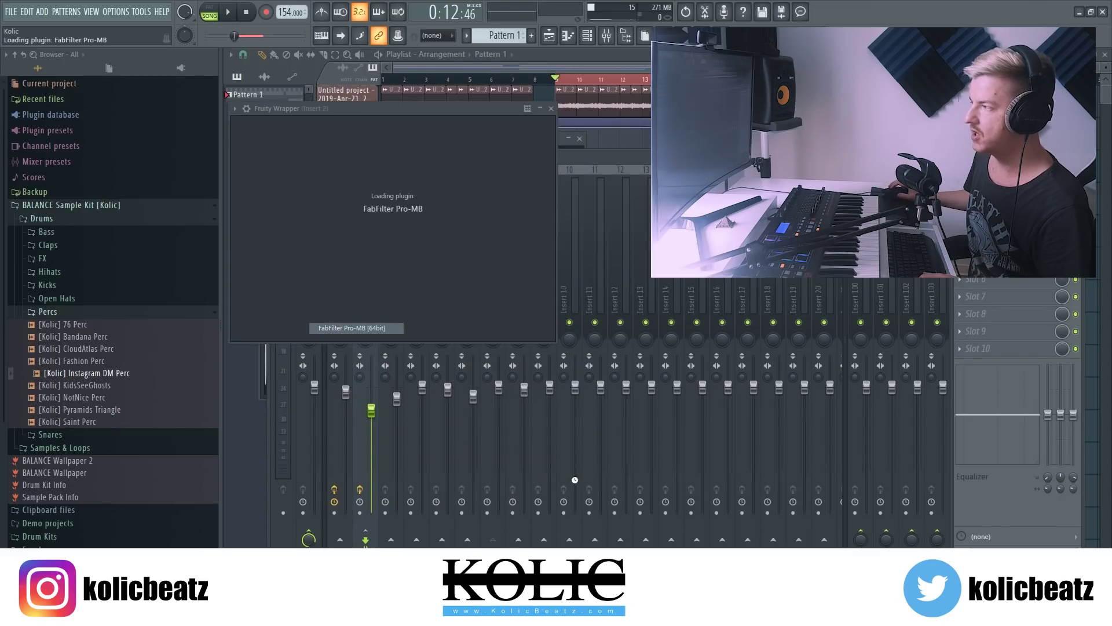
{"action": "left_click_drag", "start_coordinate": [800, 194], "coordinate": [681, 183]}
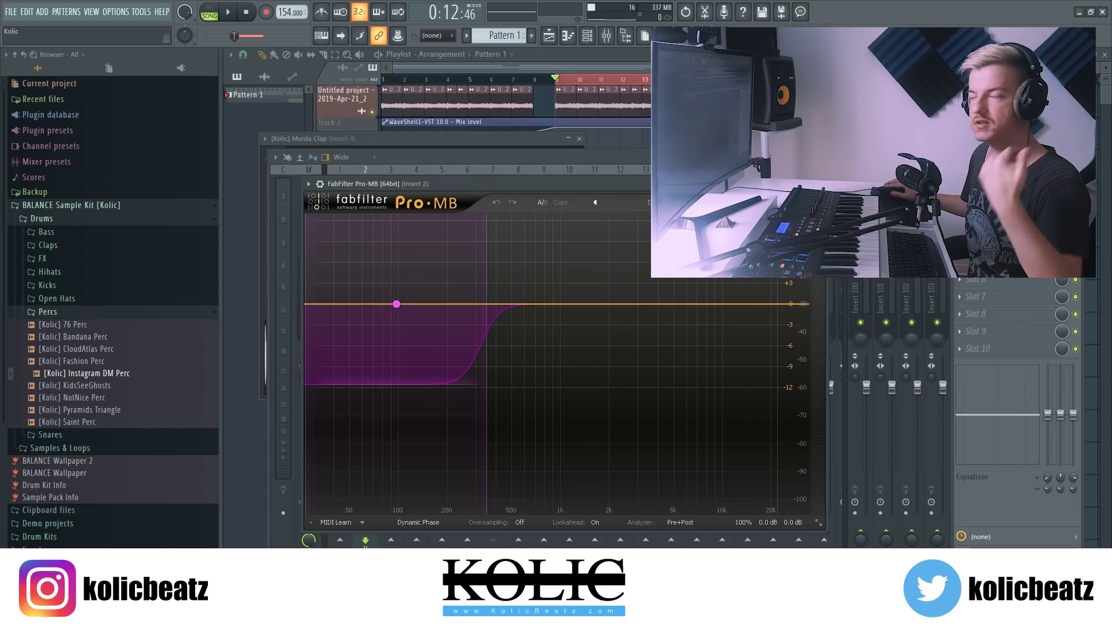
{"action": "key", "text": "space"}
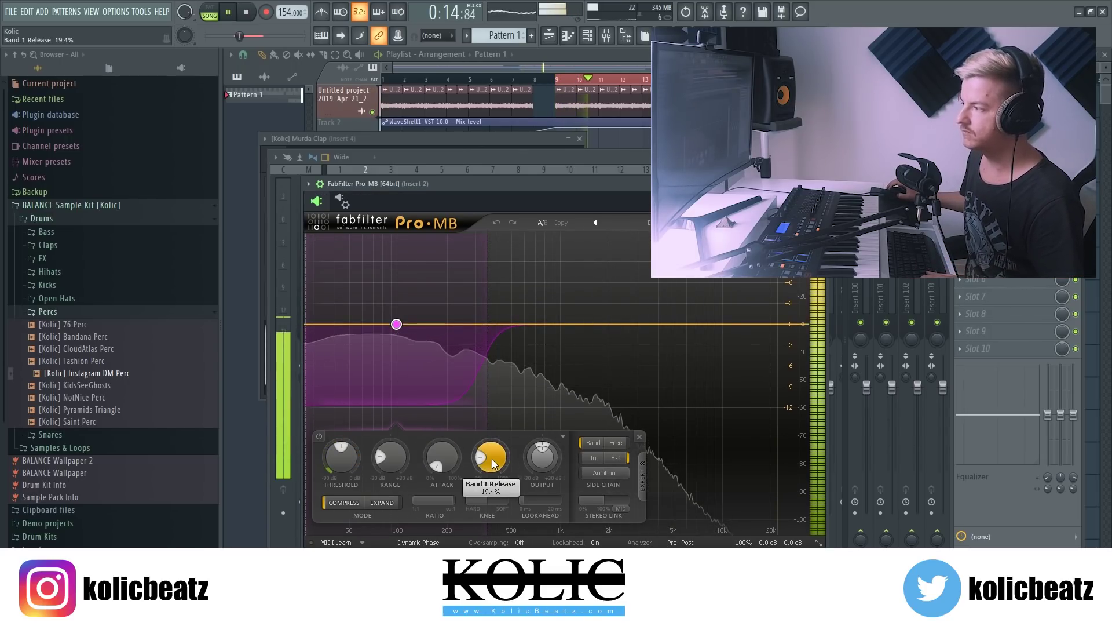
{"action": "left_click", "coordinate": [644, 175]}
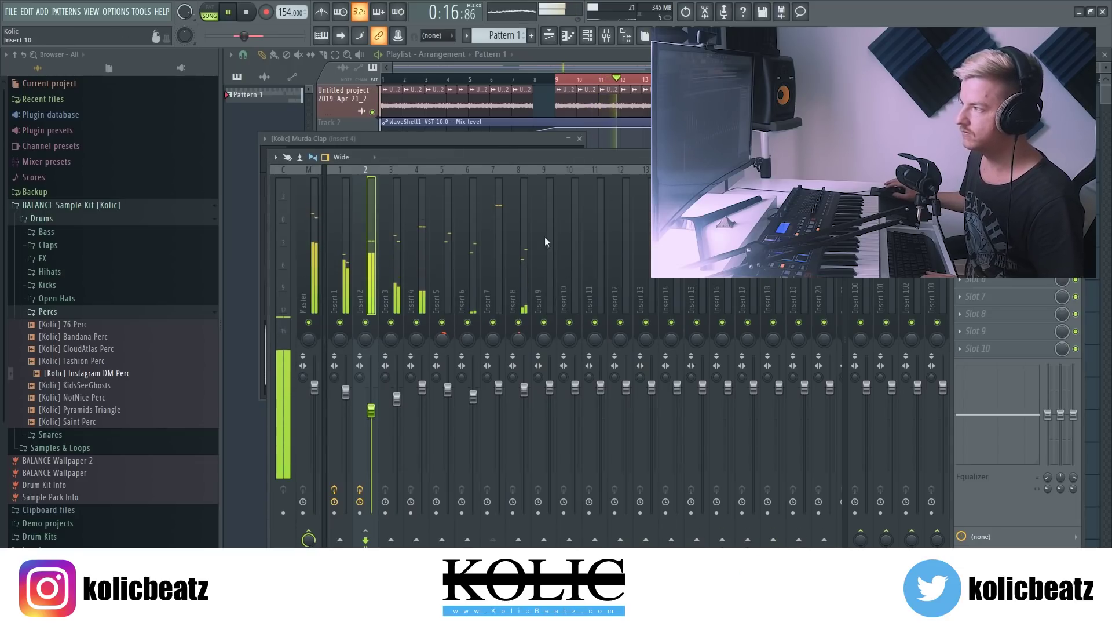
- Raise the volume fader of Insert 2 and open the plugin in effect slot 1
{"action": "left_click_drag", "start_coordinate": [372, 425], "coordinate": [380, 413]}
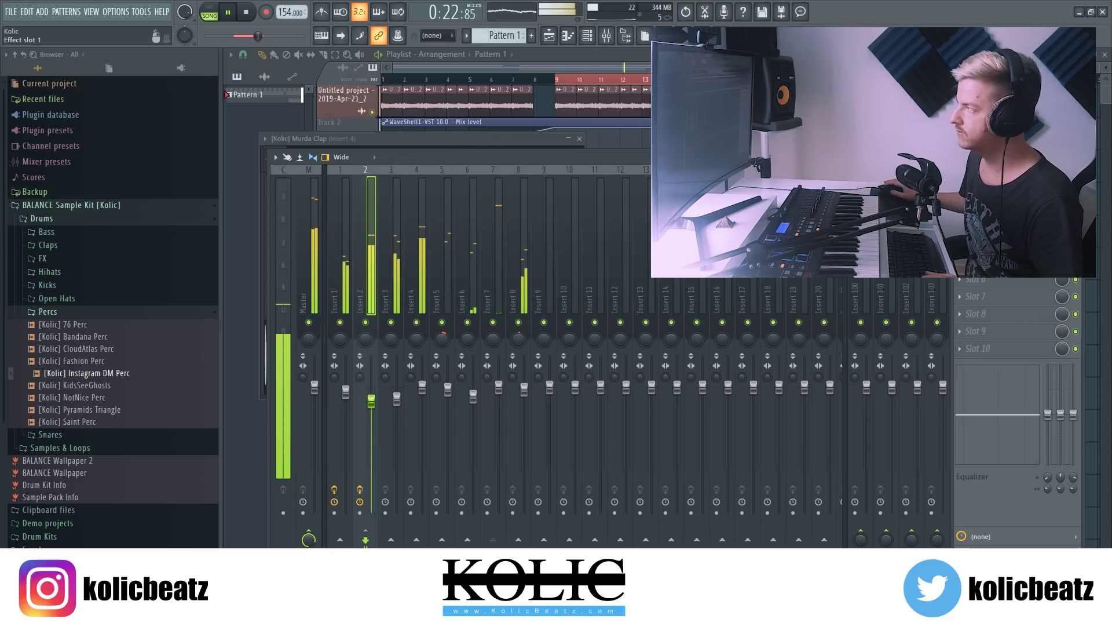
{"action": "left_click", "coordinate": [993, 193]}
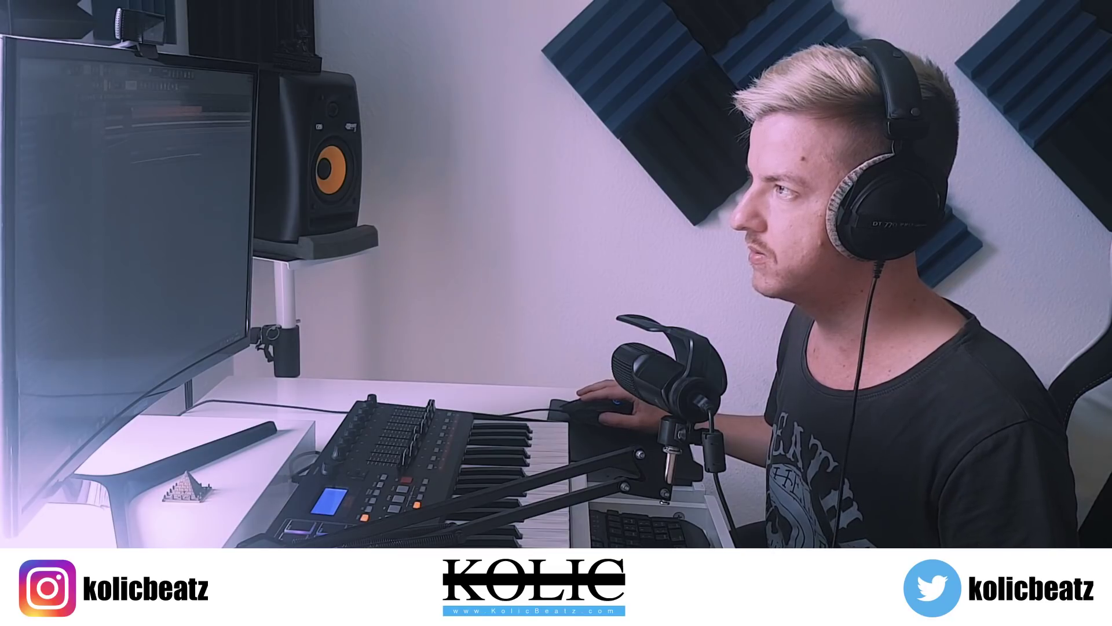
- Split the drum pattern by channel, move the VVS Kick clip to Track 9, and duplicate all drum clips up to bar 25
{"action": "left_click", "coordinate": [594, 260]}
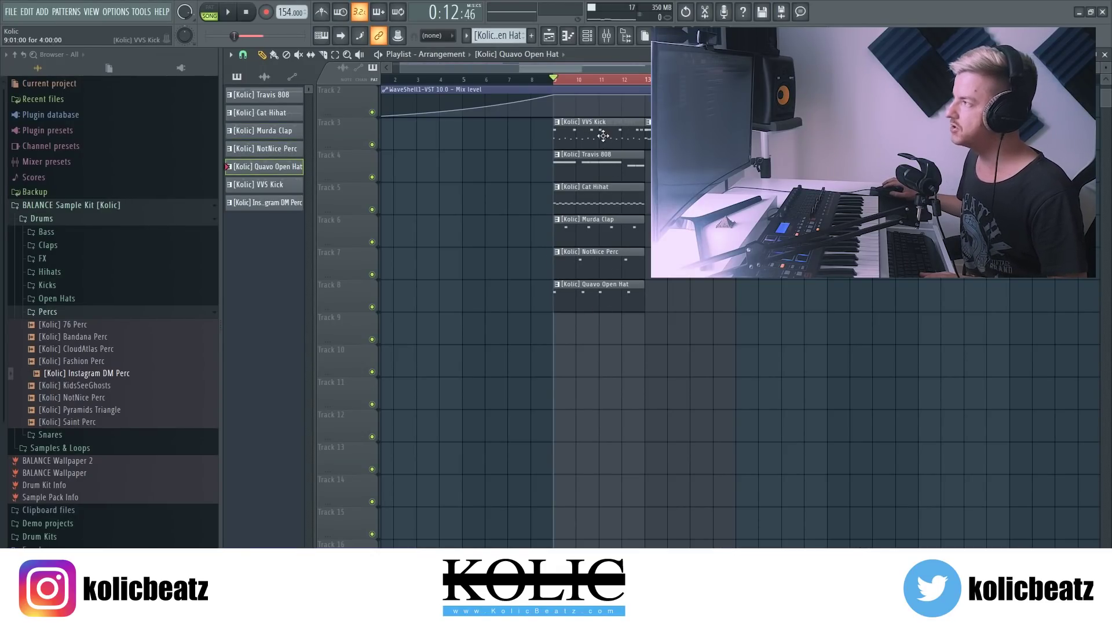
{"action": "left_click_drag", "start_coordinate": [603, 135], "coordinate": [606, 348]}
{"action": "left_click_drag", "start_coordinate": [593, 141], "coordinate": [584, 364]}
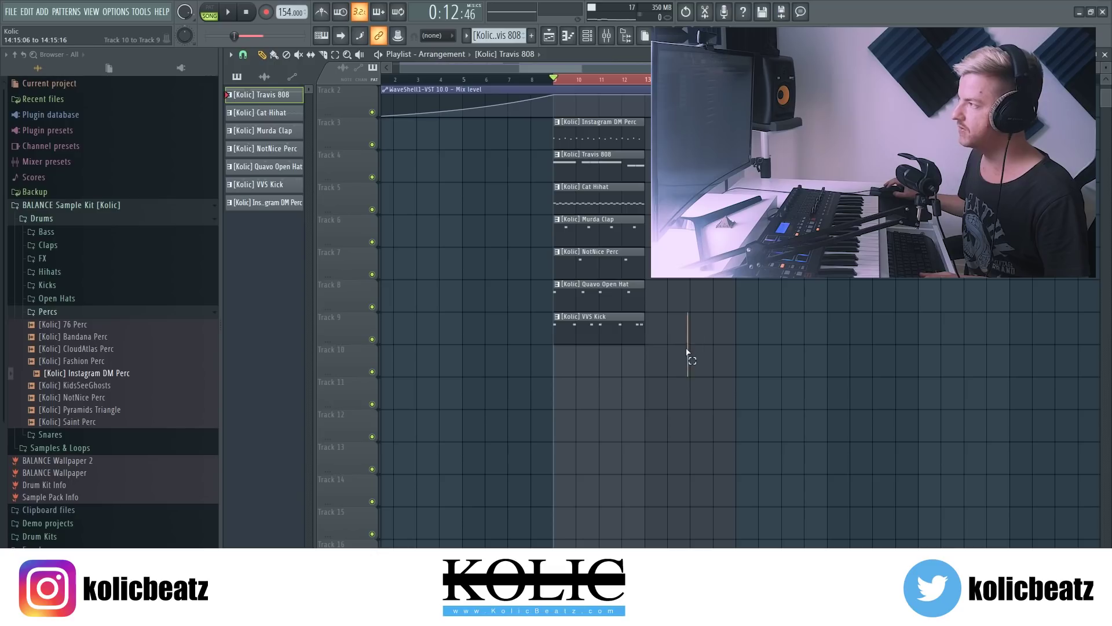
{"action": "left_click_drag", "start_coordinate": [688, 351], "coordinate": [568, 153], "text": "ctrl"}
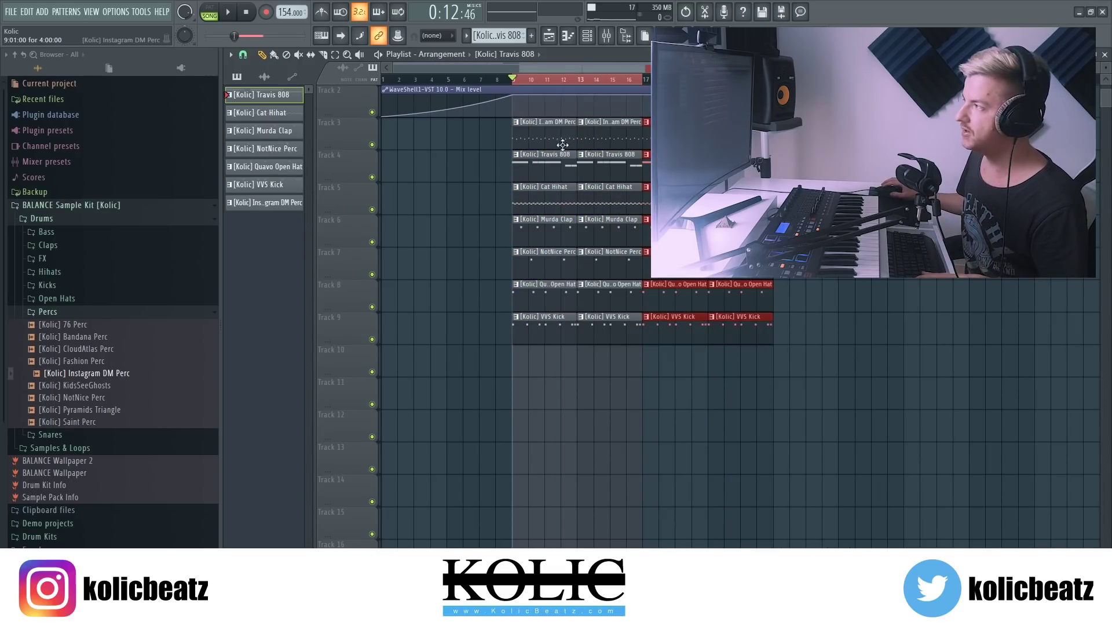
- Delete the Instagram DM Perc and VVS Kick clips between bars 9 and 17, and play back the arrangement
{"action": "right_click", "coordinate": [554, 144]}
{"action": "right_click", "coordinate": [600, 135]}
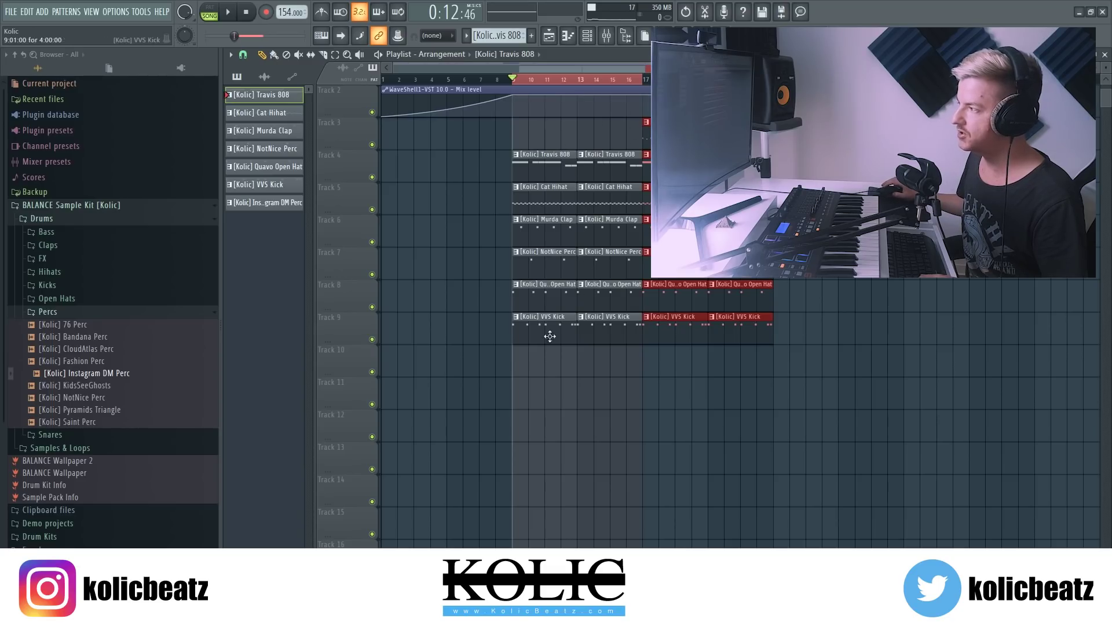
{"action": "right_click", "coordinate": [562, 337]}
{"action": "right_click", "coordinate": [580, 340]}
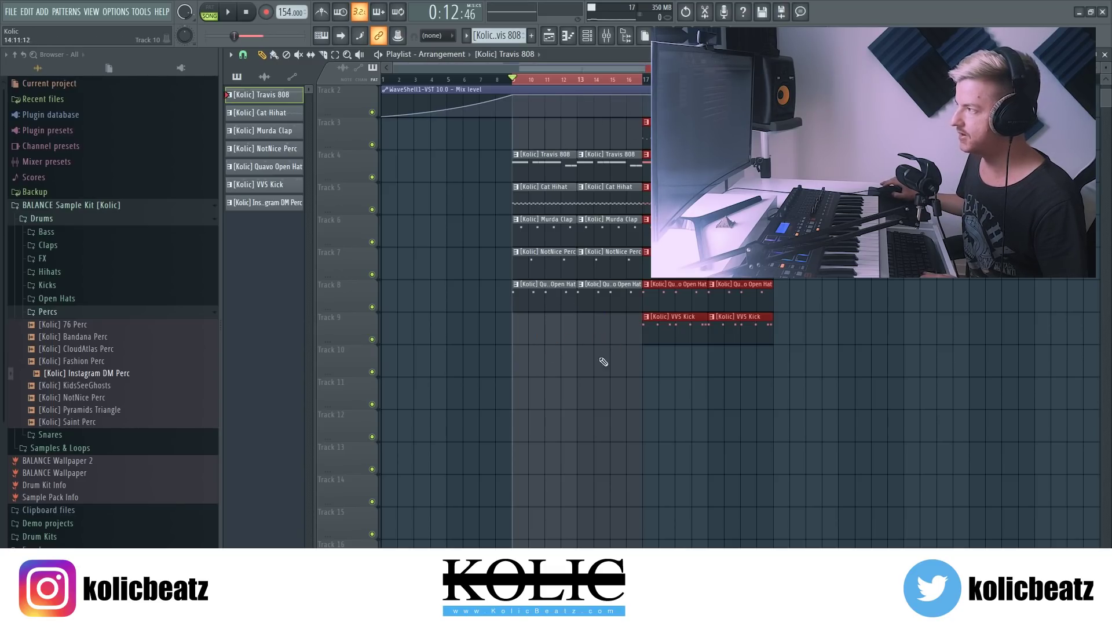
{"action": "key", "text": "space"}
{"action": "scroll", "coordinate": [683, 419], "scroll_direction": "up", "scroll_amount": 1}
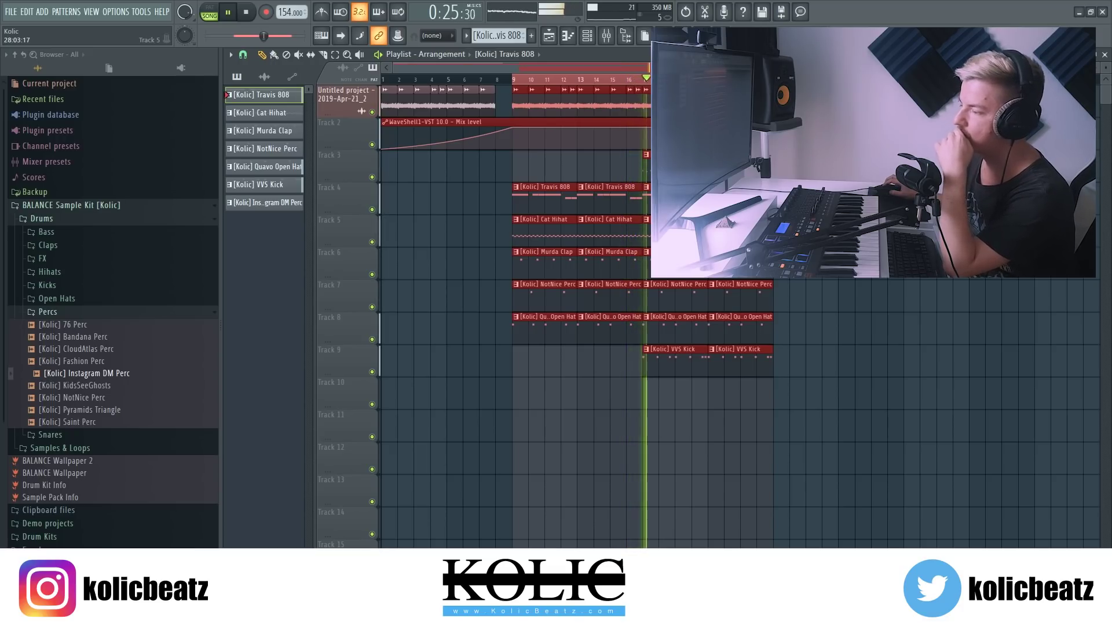
- Add Gross Beat to Insert 2 with the 1/2 Speed time slot and create an automation clip for its time mix
{"action": "left_click", "coordinate": [607, 36]}
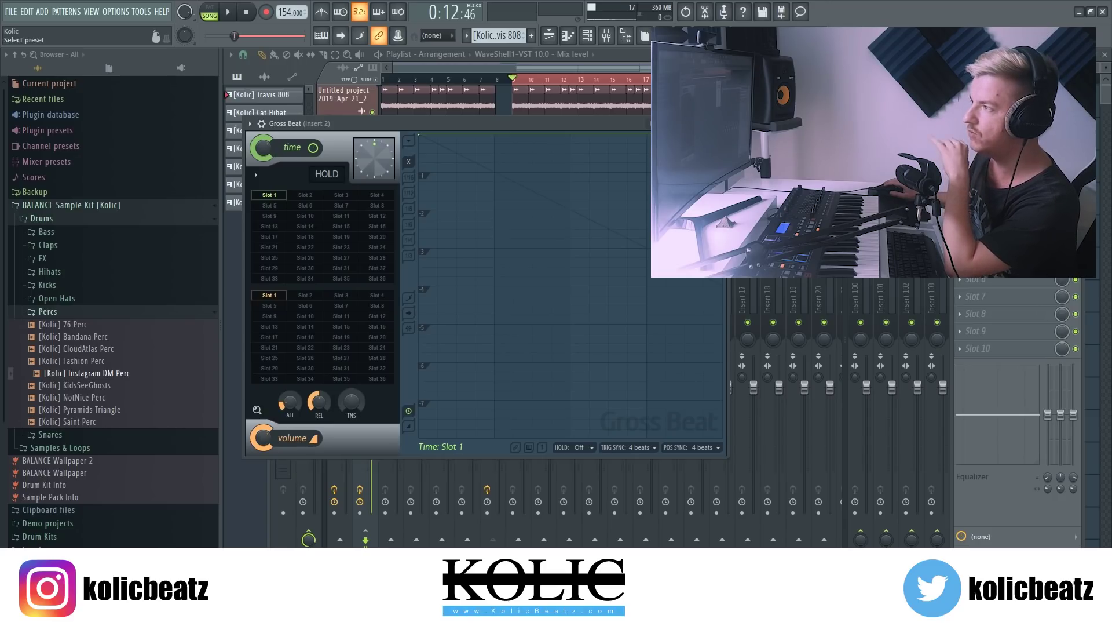
{"action": "left_click", "coordinate": [342, 268]}
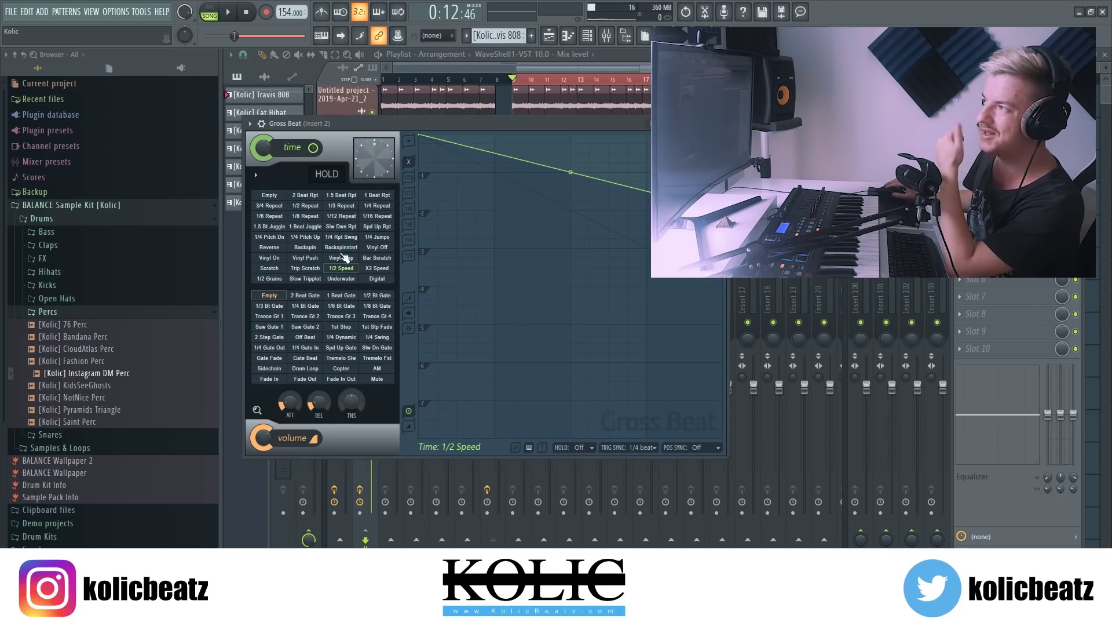
{"action": "right_click", "coordinate": [267, 153]}
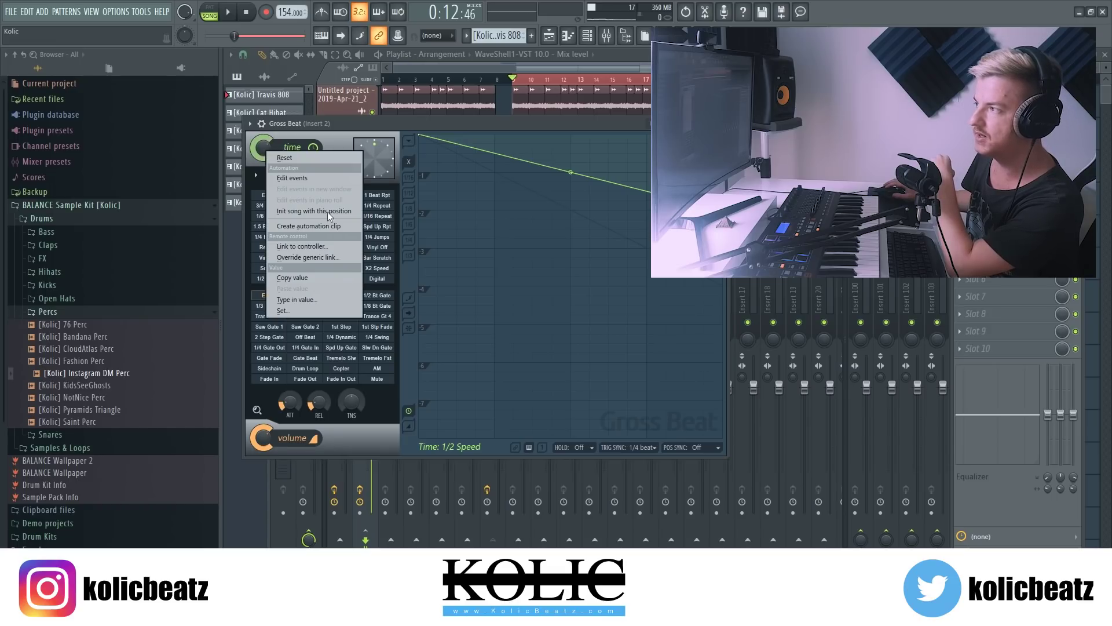
{"action": "left_click", "coordinate": [324, 228]}
{"action": "left_click", "coordinate": [580, 68]}
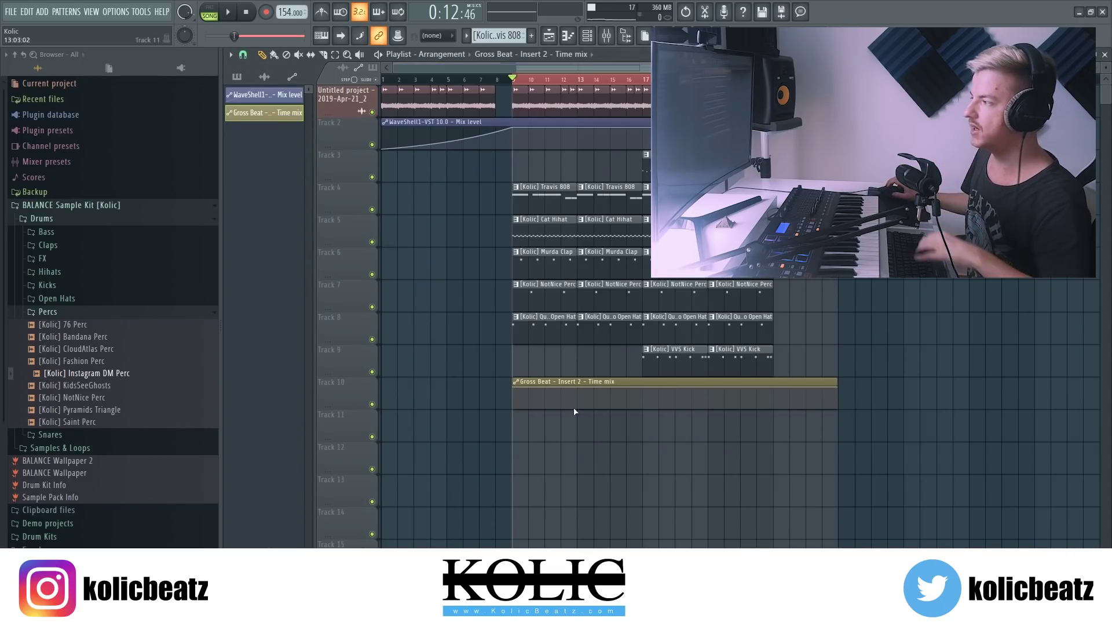